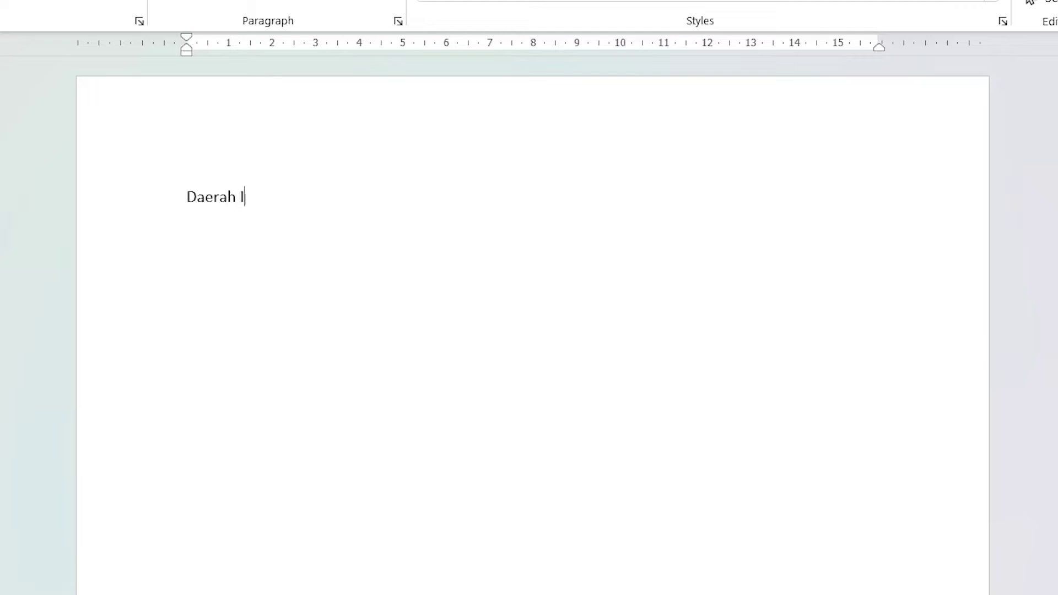
Step: Complete the first line as "Daerah Istimewa Yogyakarta." and start a new line
text(a Yogyakarta)
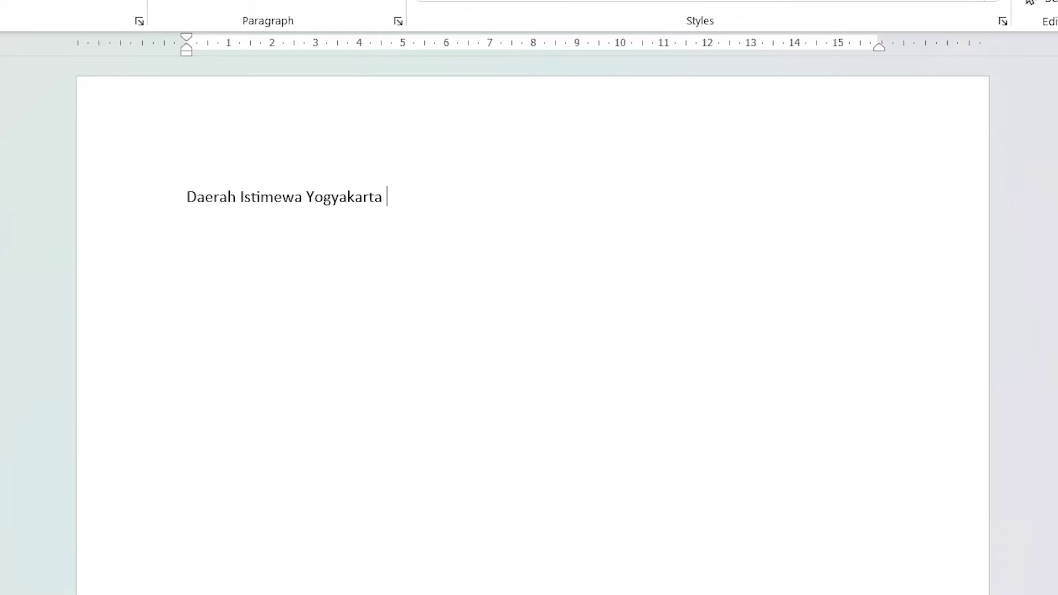
text(.)
key(Return)
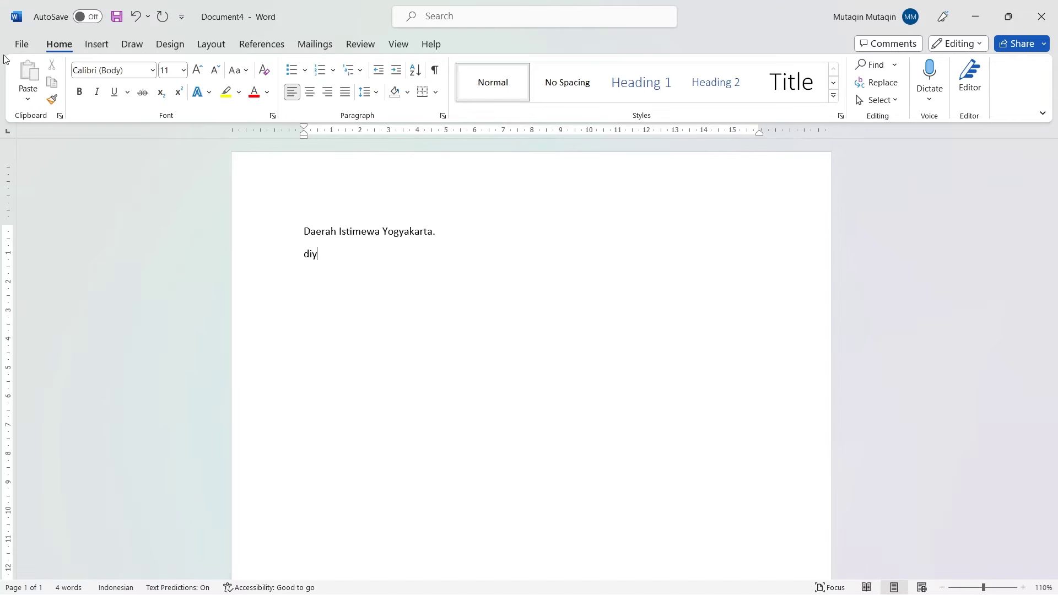
Step: Open the AutoCorrect settings from the proofing options
click(21, 45)
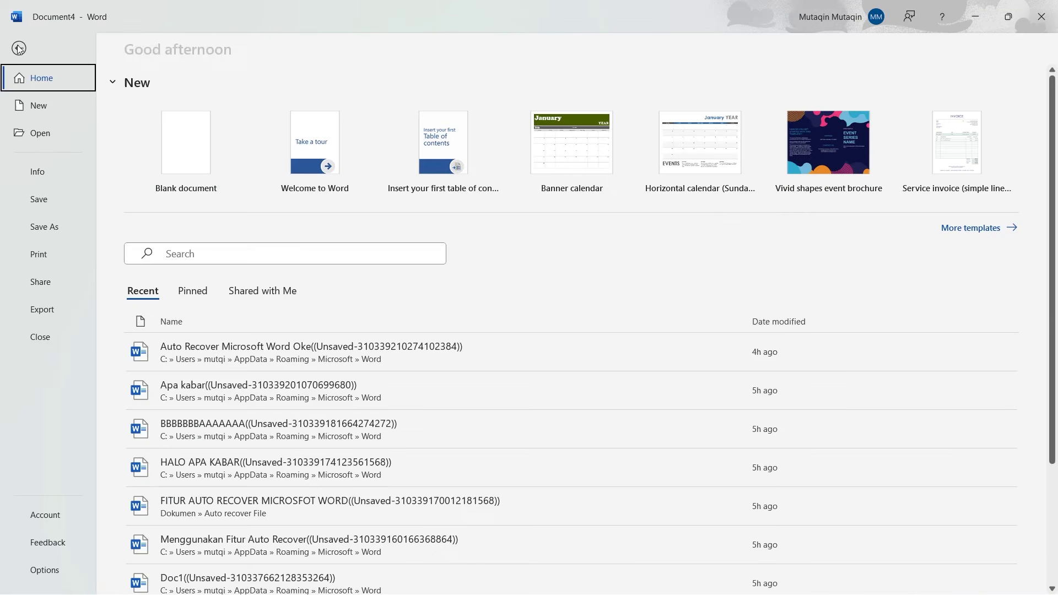
click(46, 569)
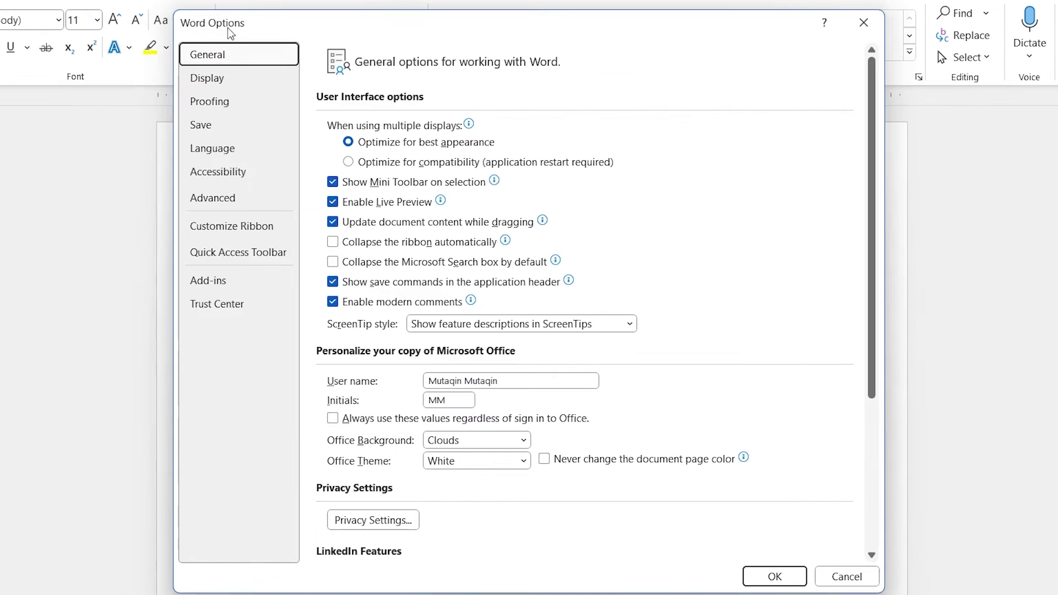
click(222, 106)
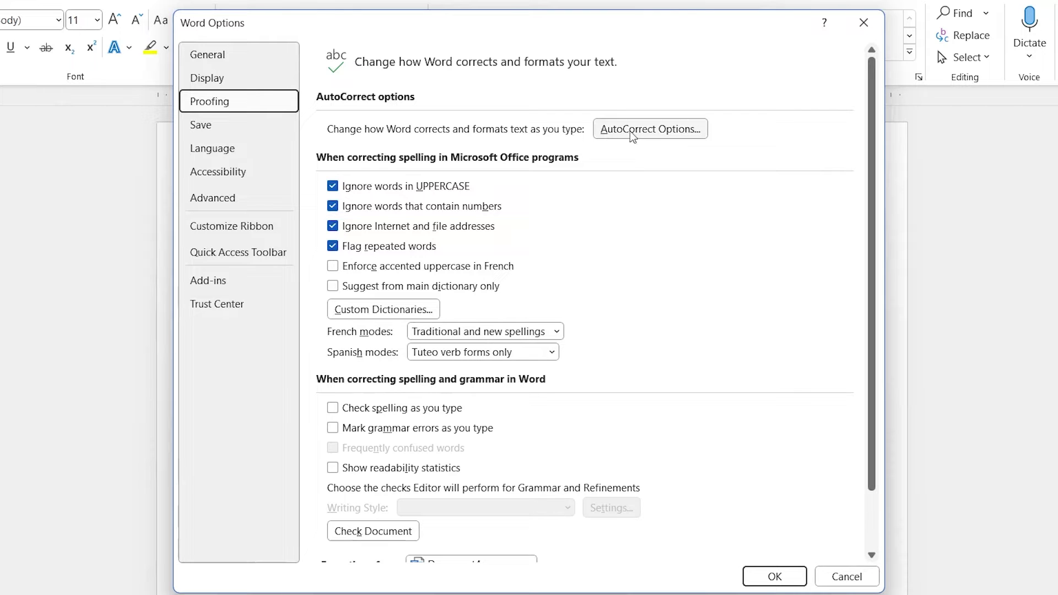
click(647, 133)
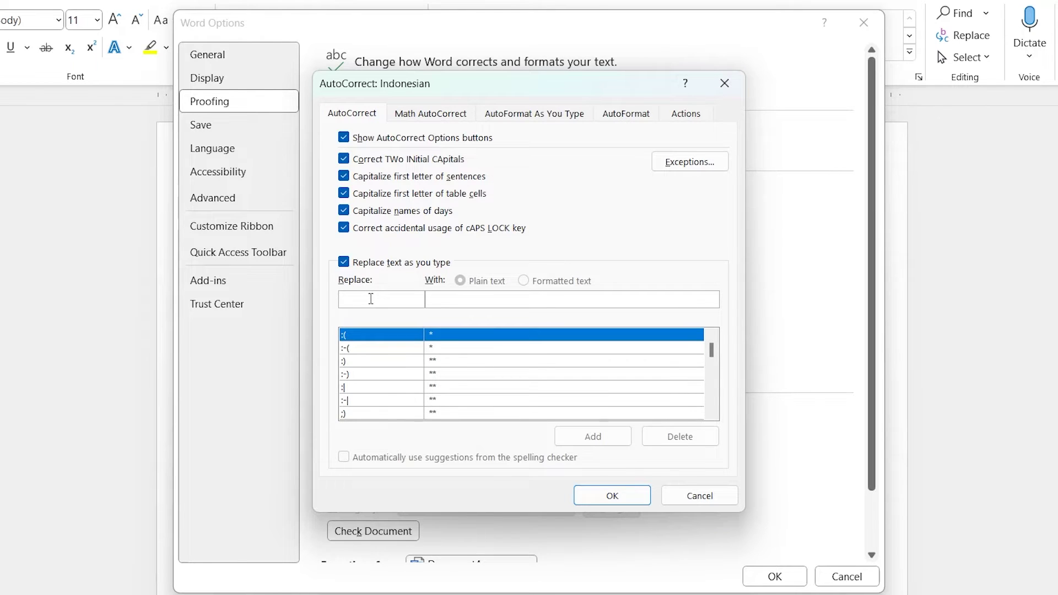
Step: Add an AutoCorrect entry that replaces "diy" with "Daerah Istimewa Yogyakarta" and save the options
text(diy)
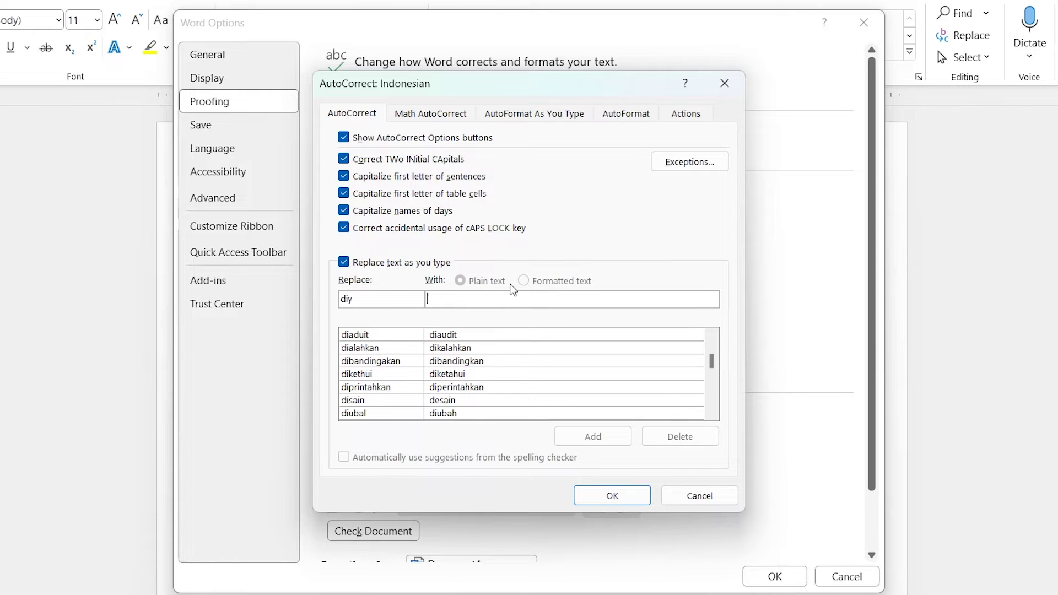
text(Daerah IK)
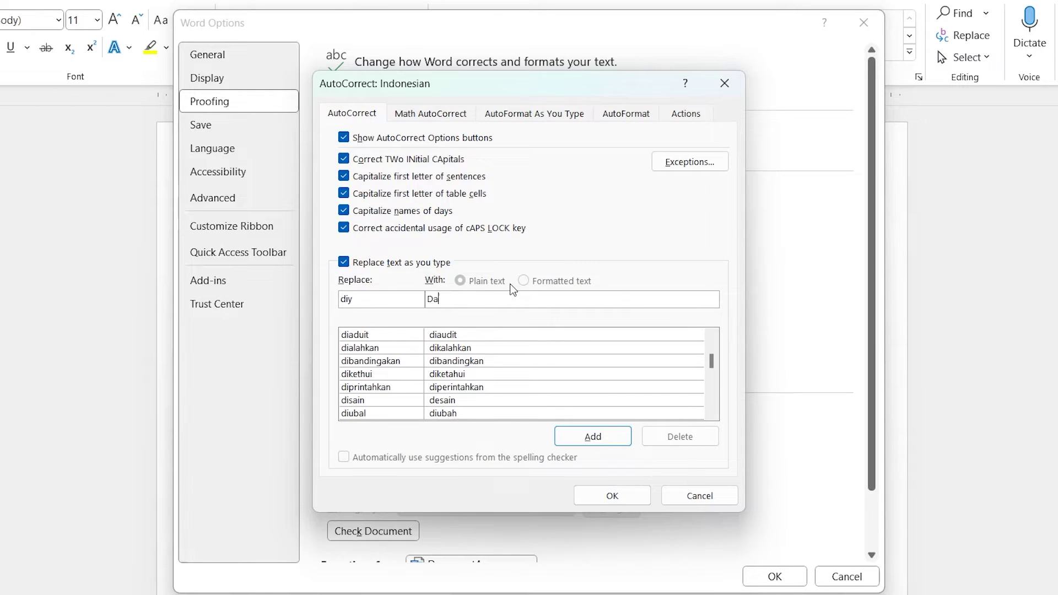
key(BackSpace)
text(stimewa Yogyakarta)
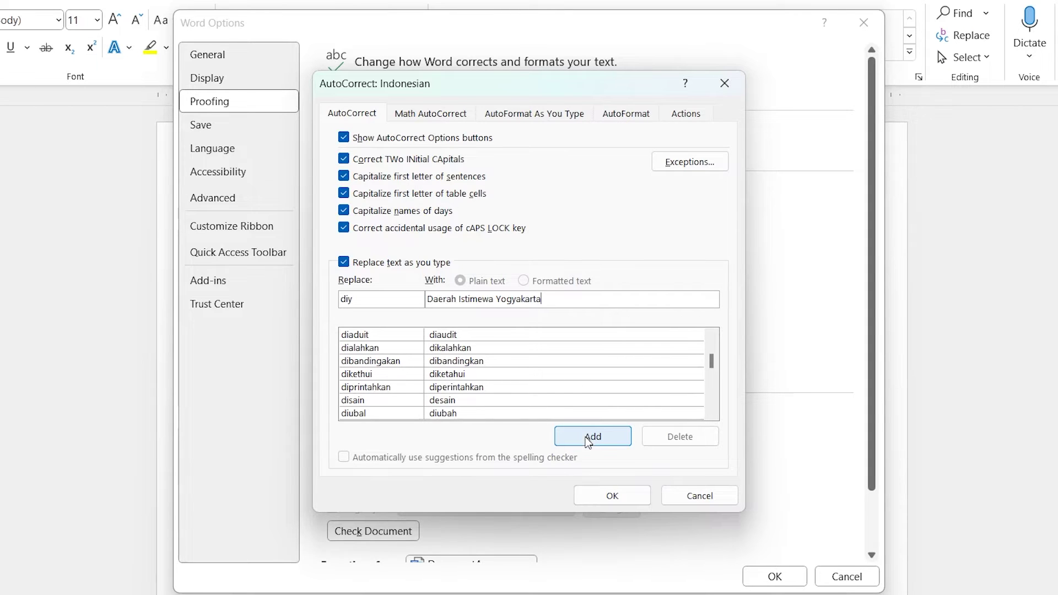
click(588, 445)
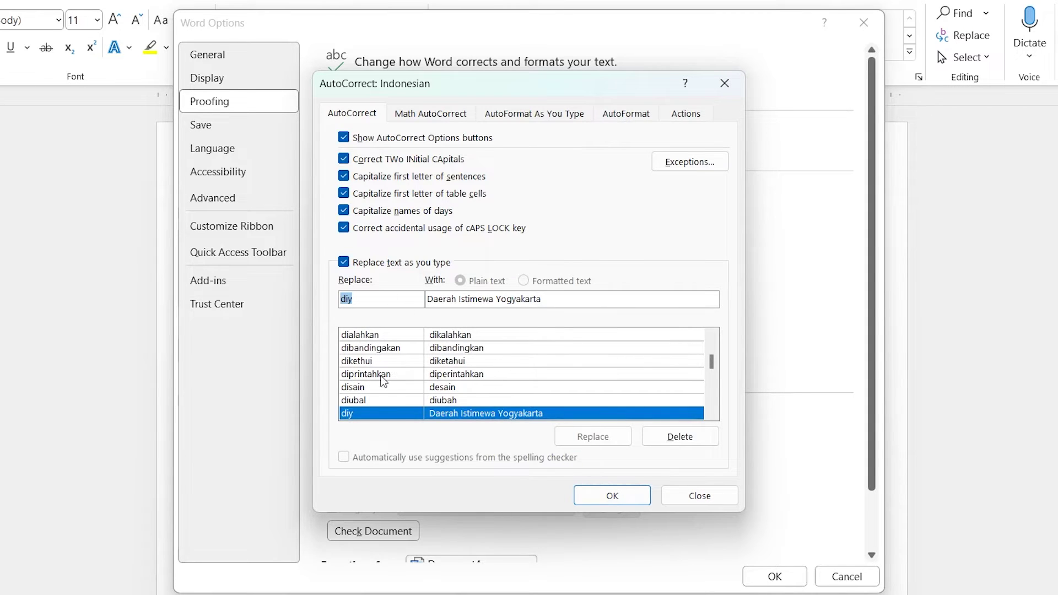
scroll(419, 380, up, 2)
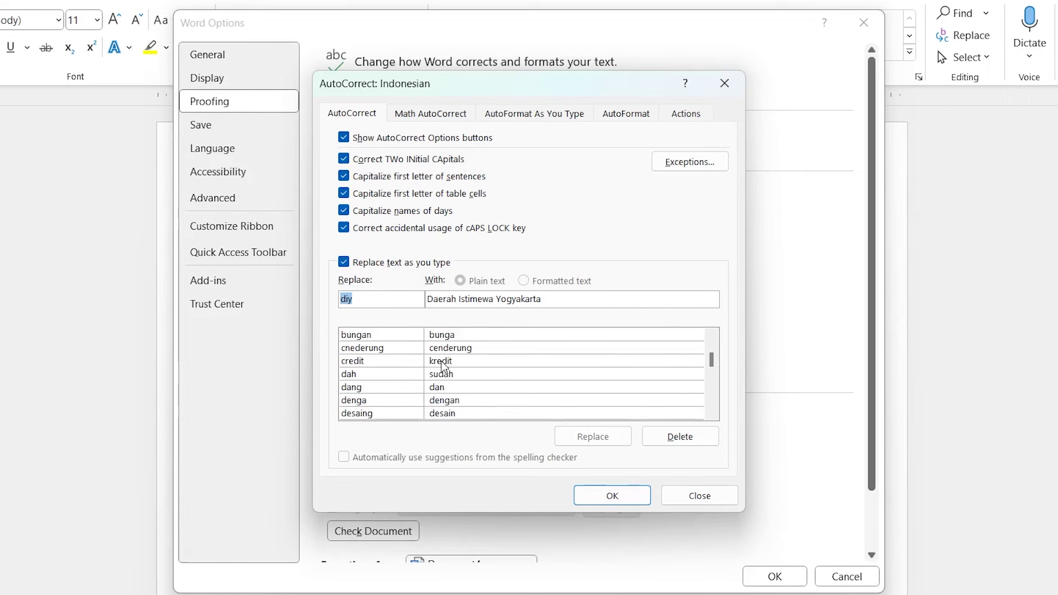
scroll(374, 388, down, 3)
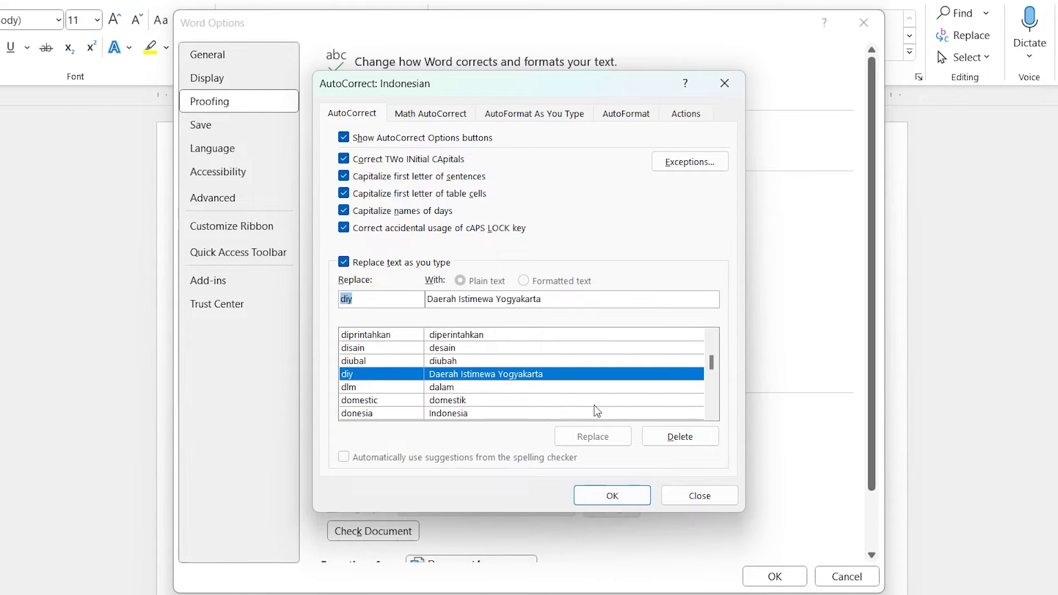
click(613, 496)
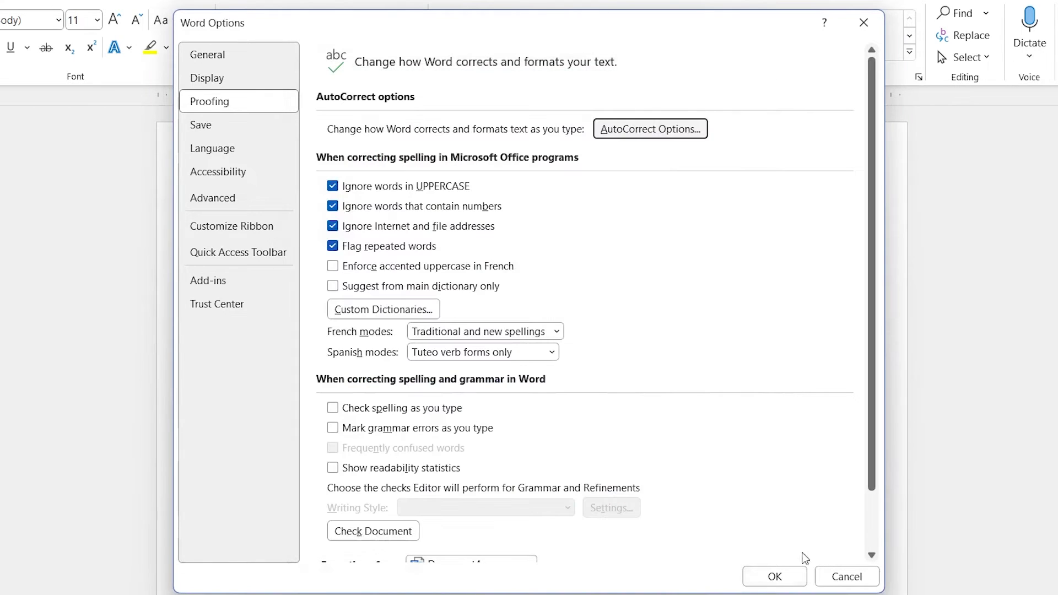
click(775, 576)
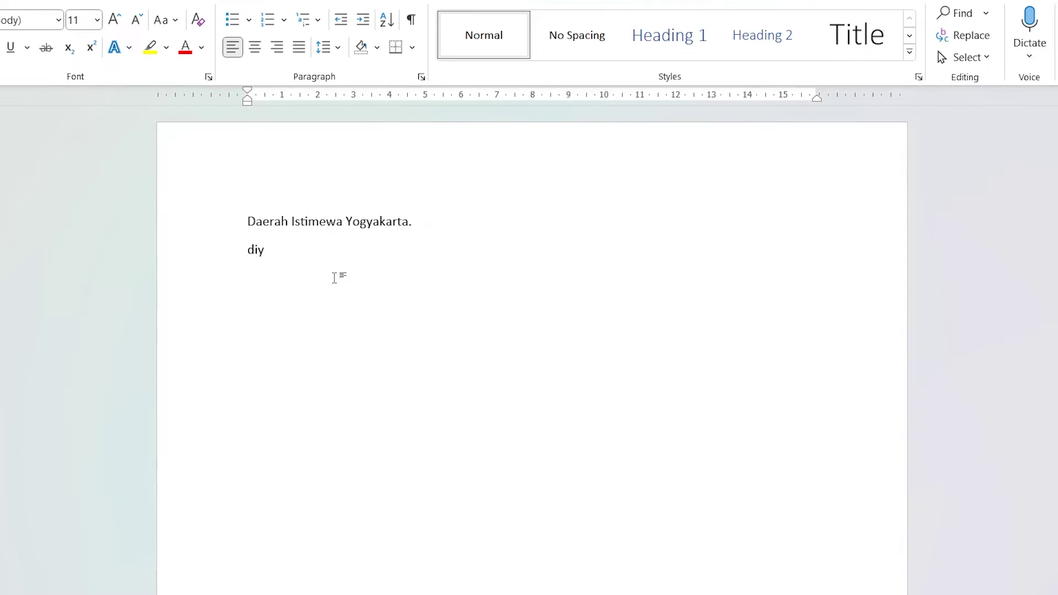
Step: Clear all text from the document and enter the abbreviation "diy" so that AutoCorrect expands it
triple_click(208, 221)
key(Delete)
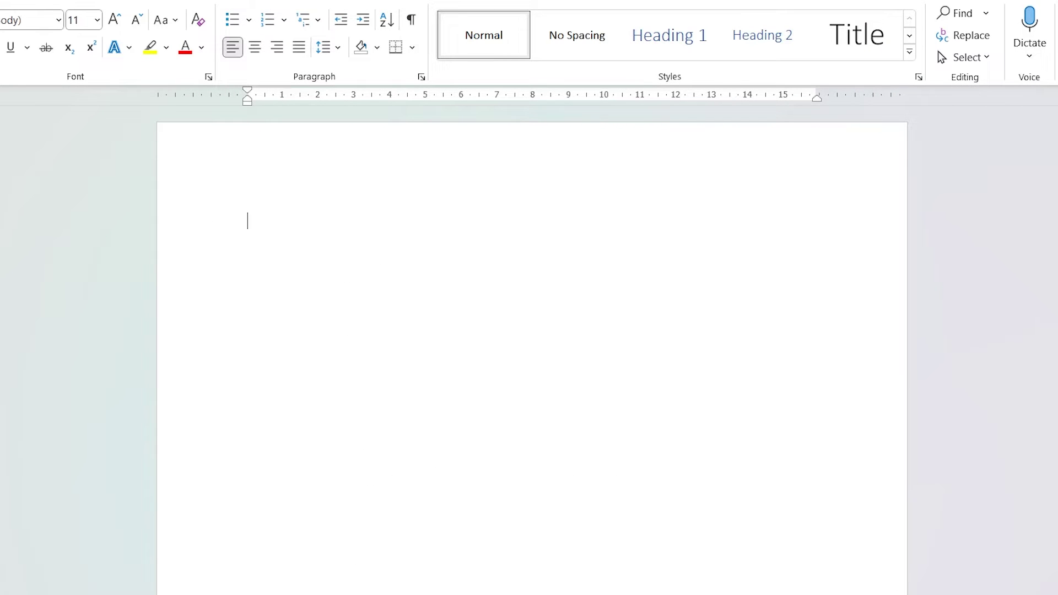
text(diy)
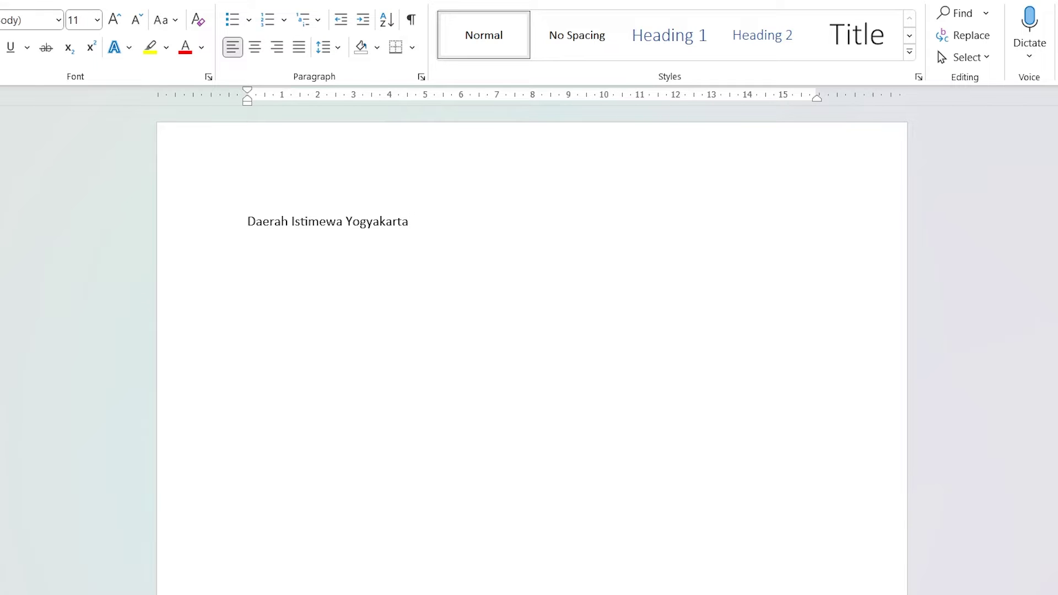
Step: Write "Besok saya akan pergi ke kota diy." on a new line, letting AutoCorrect expand the abbreviation before the period
key(Return)
text(Besok saya akan per)
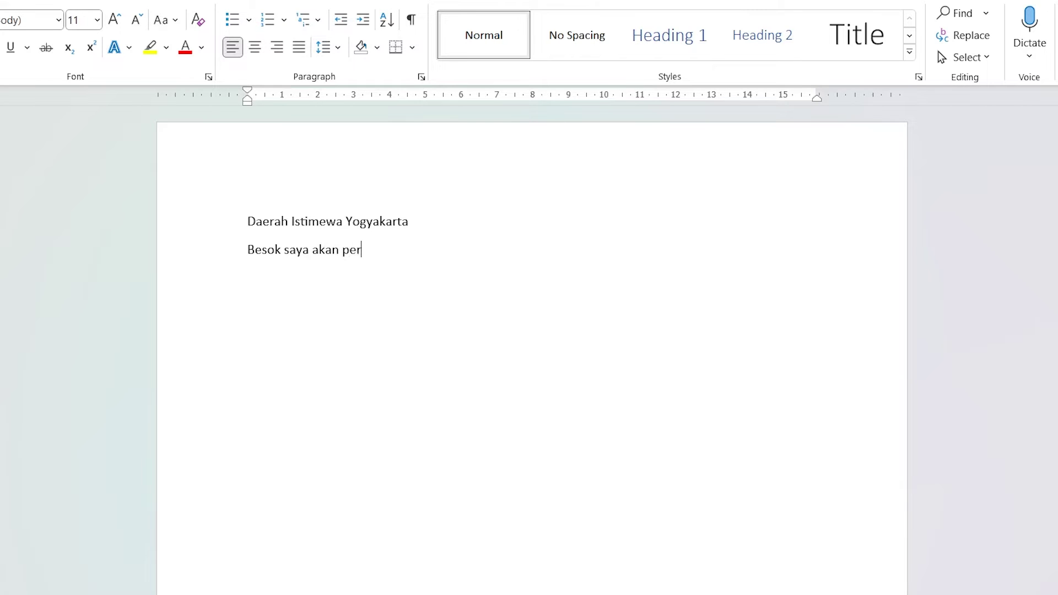
text(gi ke kota )
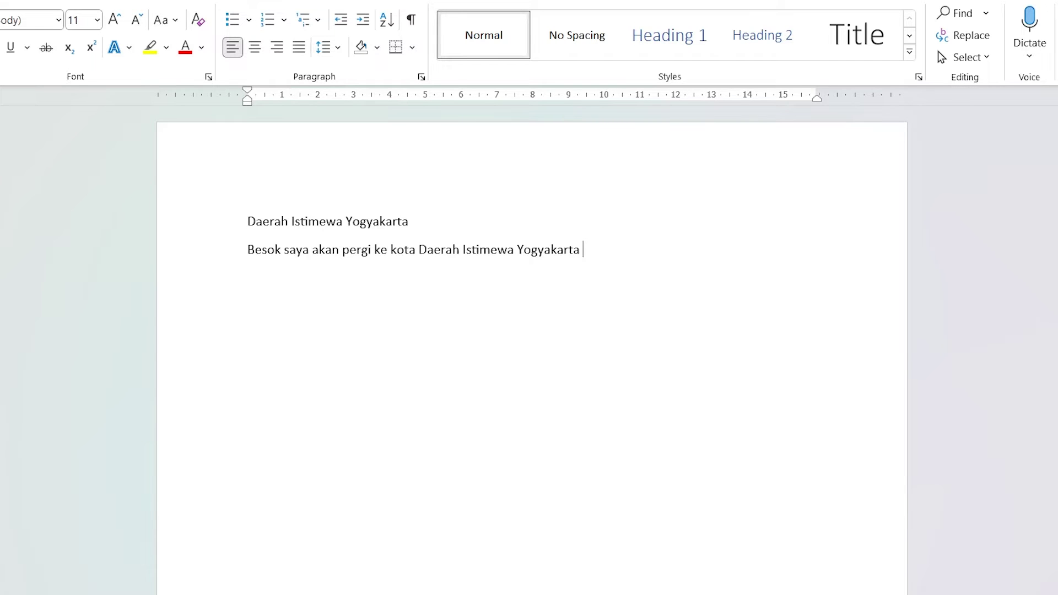
text(diy .)
key(BackSpace)
key(BackSpace)
text(.)
Step: Write "Membuat mainan dari kertas, diy" on a new line, letting AutoCorrect expand the abbreviation
key(Return)
text(membuat mainan dari ker)
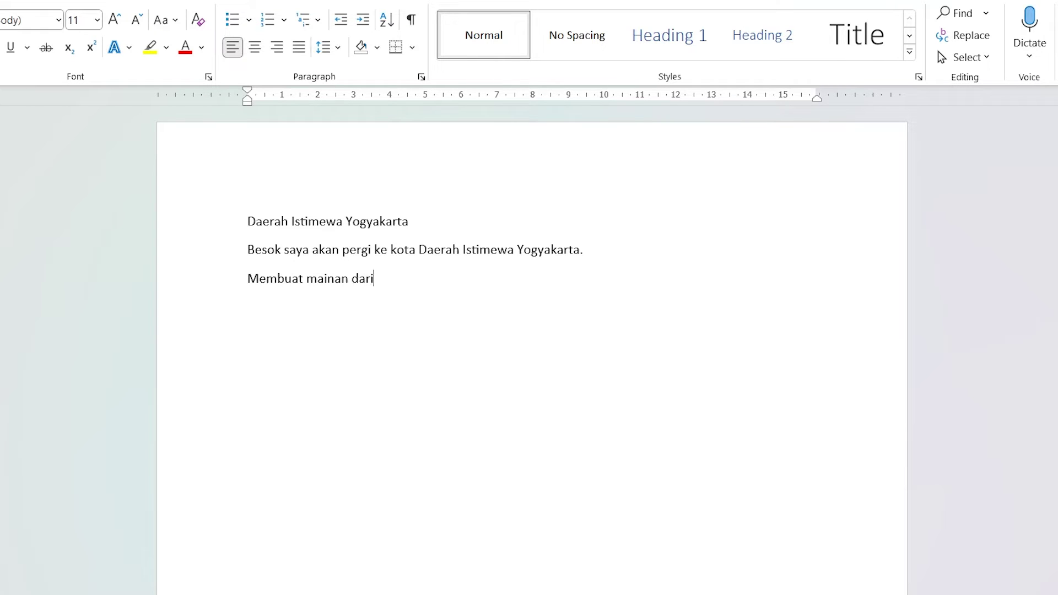
text(tas, diy)
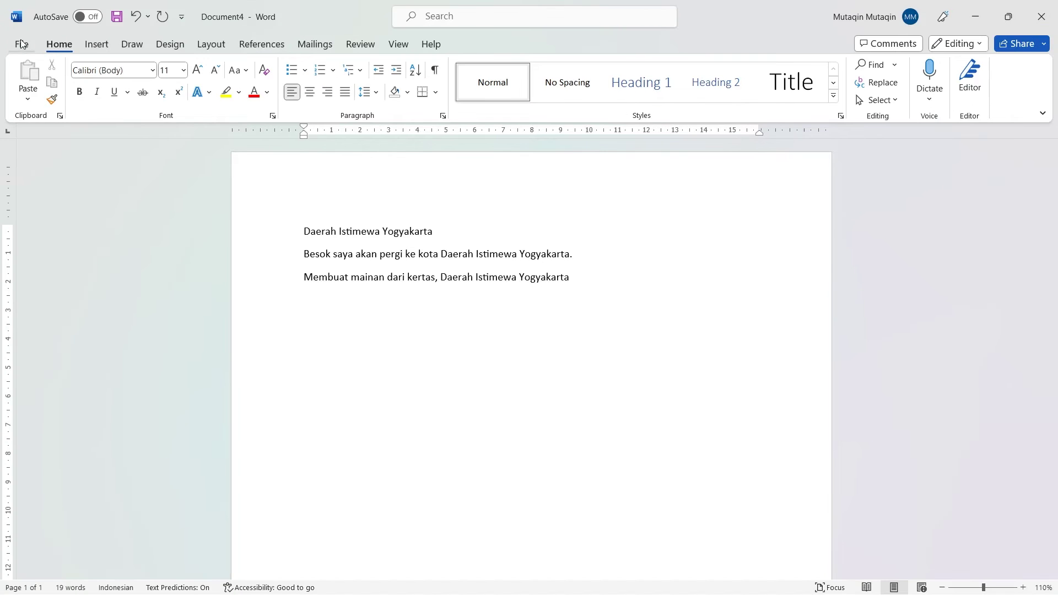
Step: Turn off "Replace text as you type" in the AutoCorrect settings and save the options
click(20, 43)
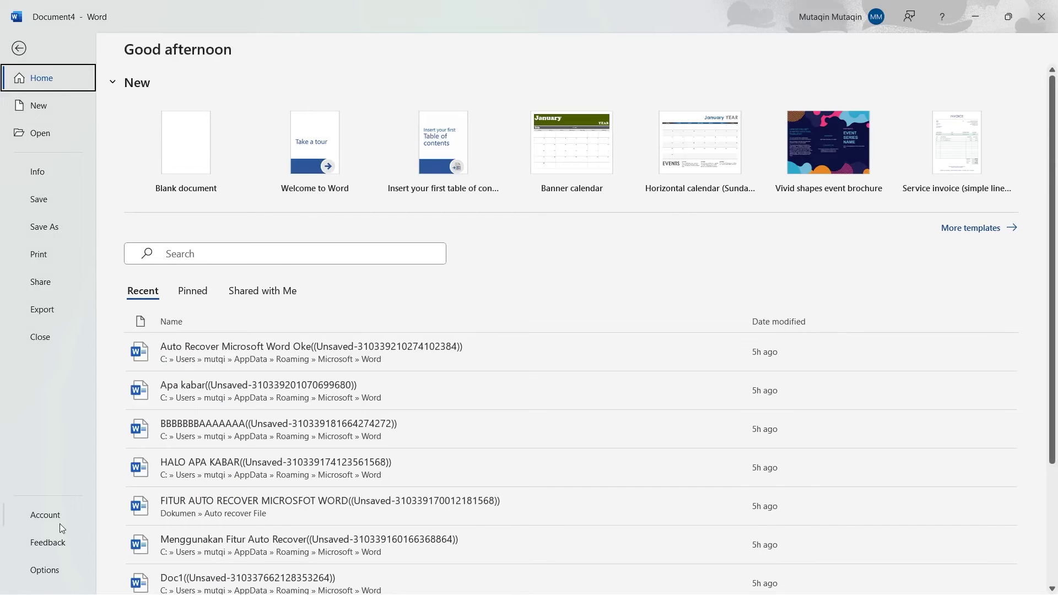
key(Escape)
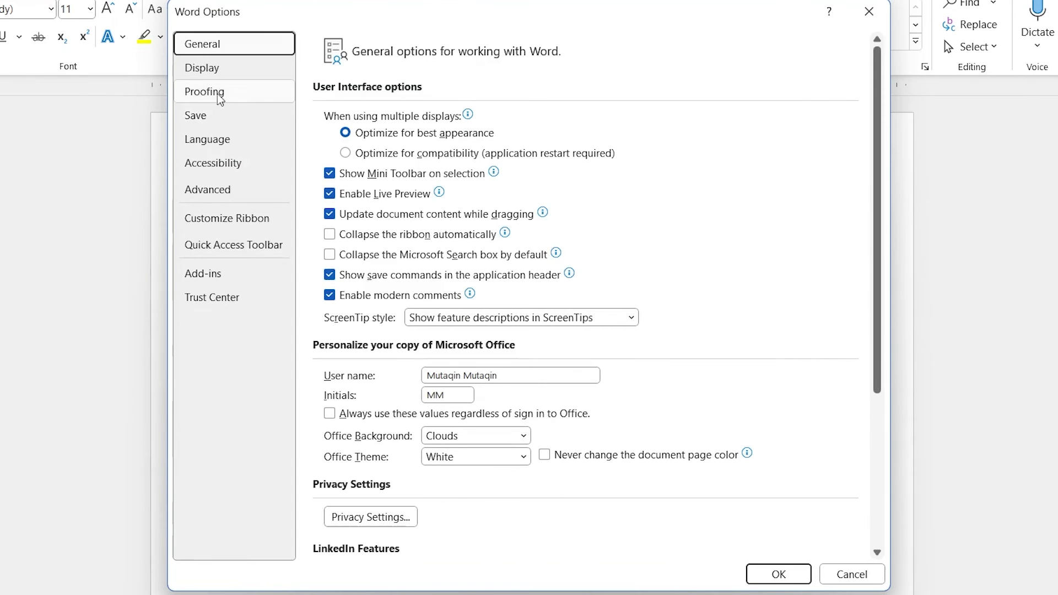
click(273, 135)
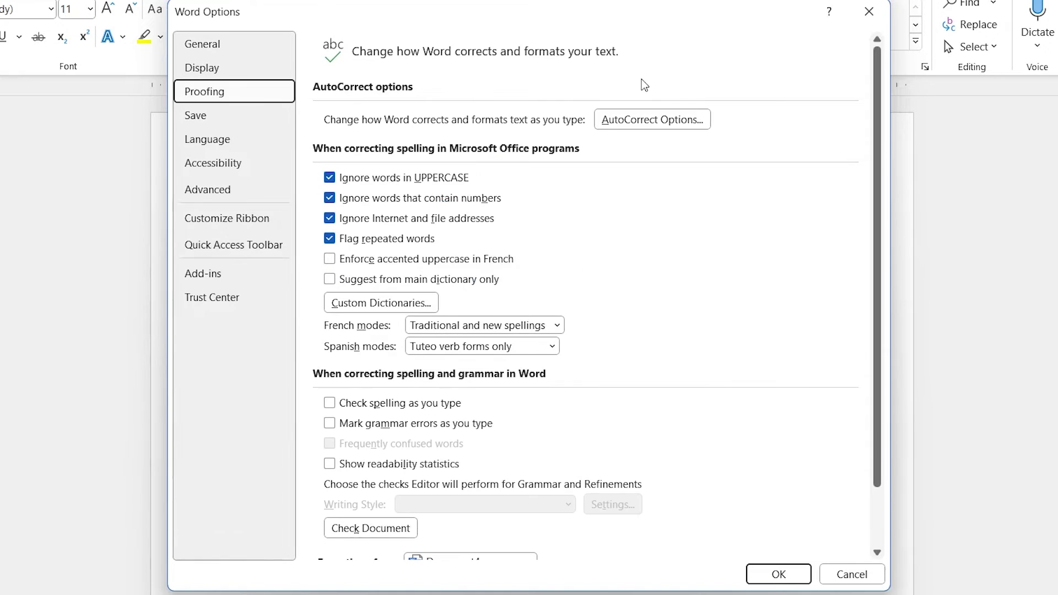
click(652, 118)
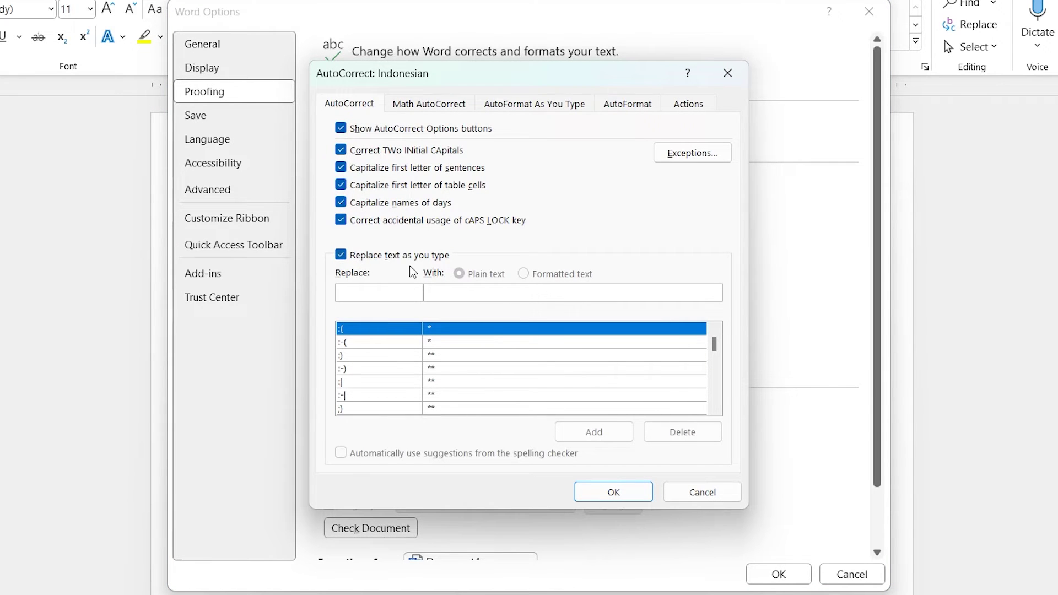
click(341, 255)
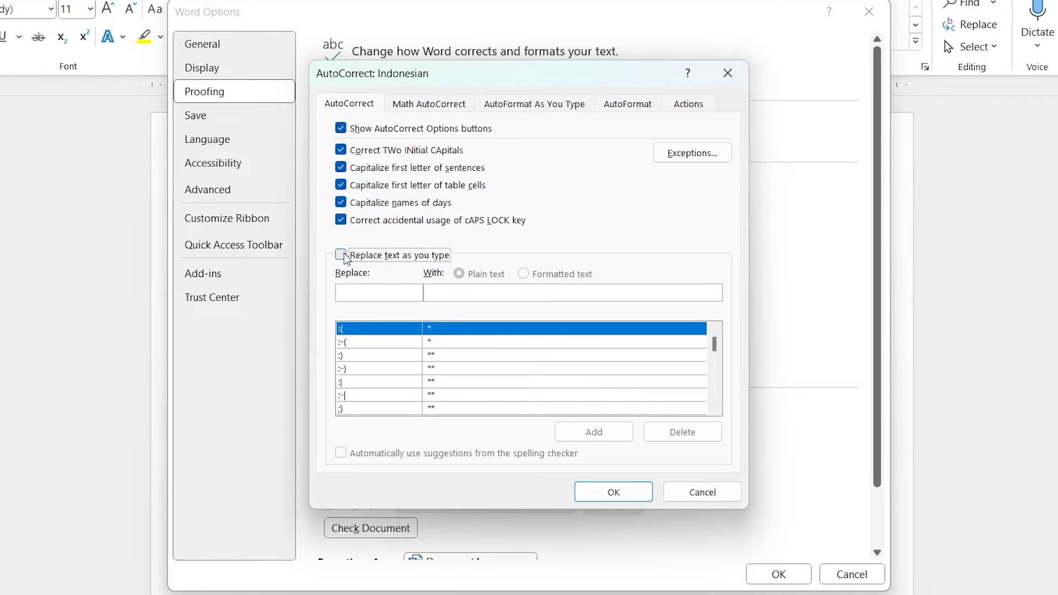
click(613, 491)
click(778, 573)
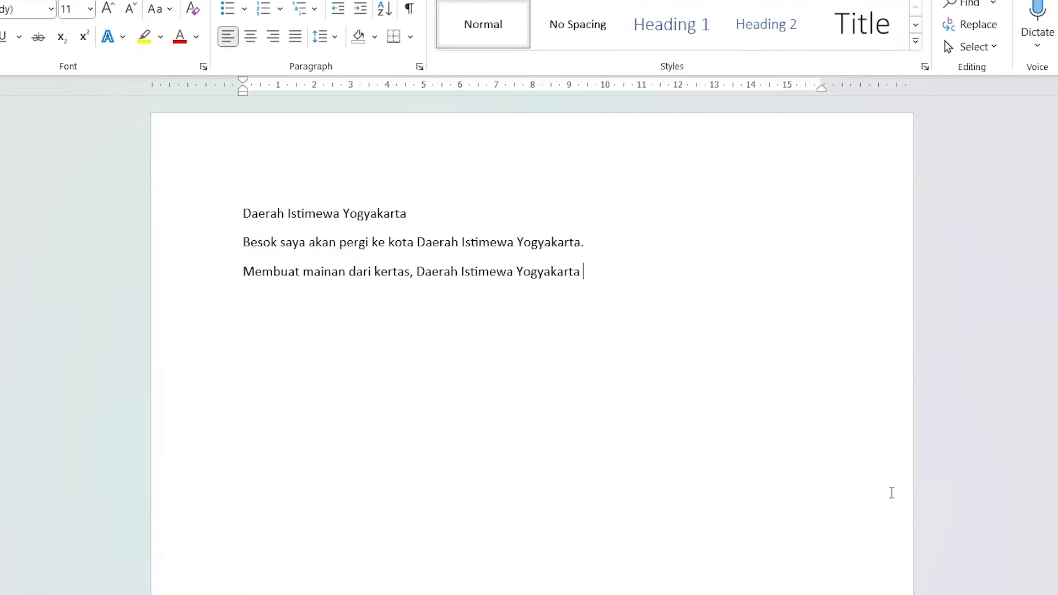
Step: Write "diy diy." on a new line to test typing without automatic replacement
key(Return)
text(diy diy)
key(BackSpace)
text(.)
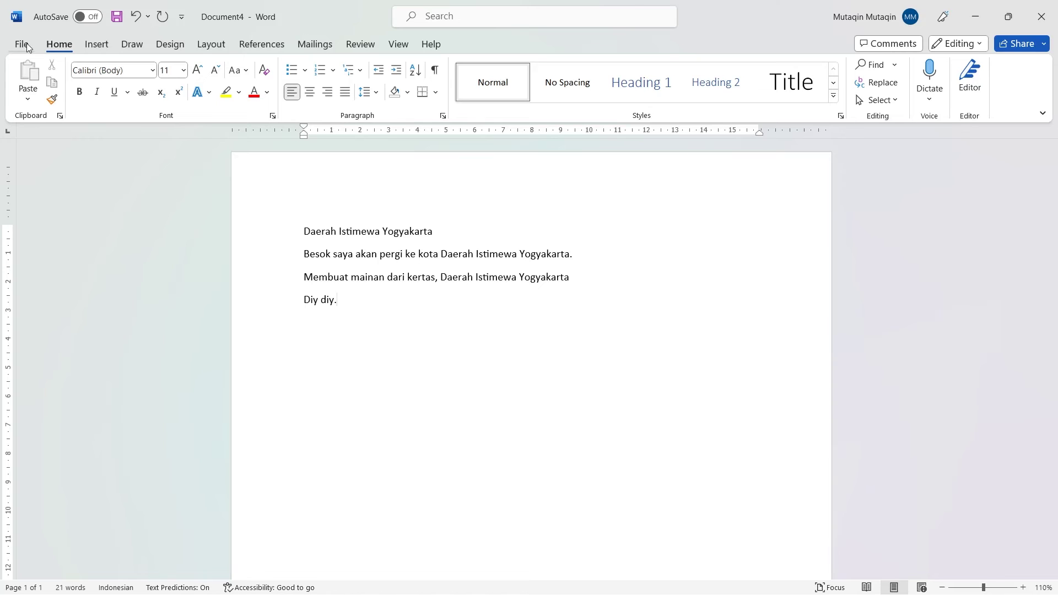
Step: Turn "Replace text as you type" back on in the AutoCorrect proofing settings
click(27, 43)
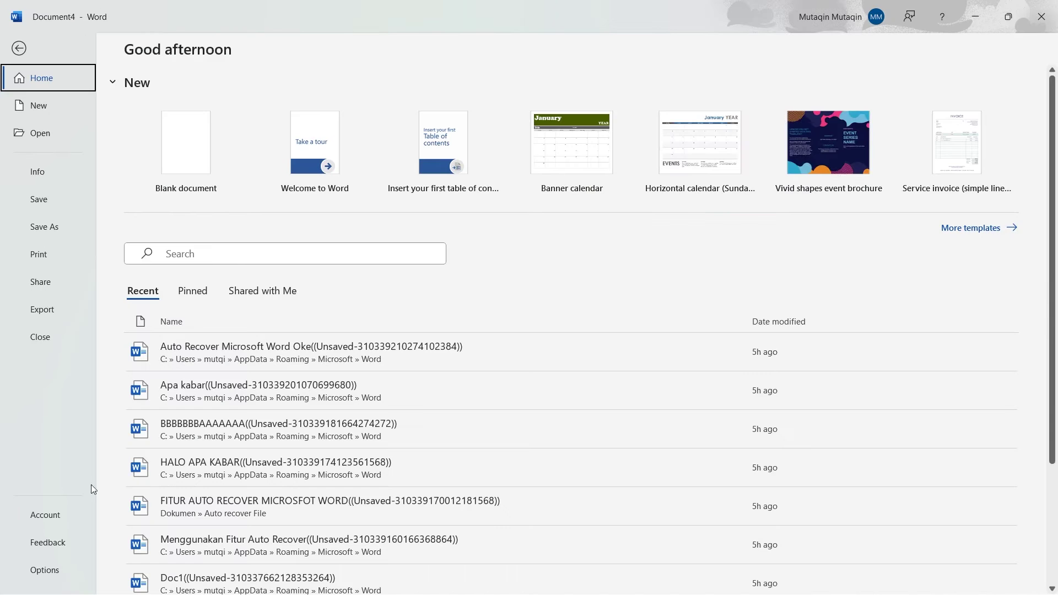
click(45, 562)
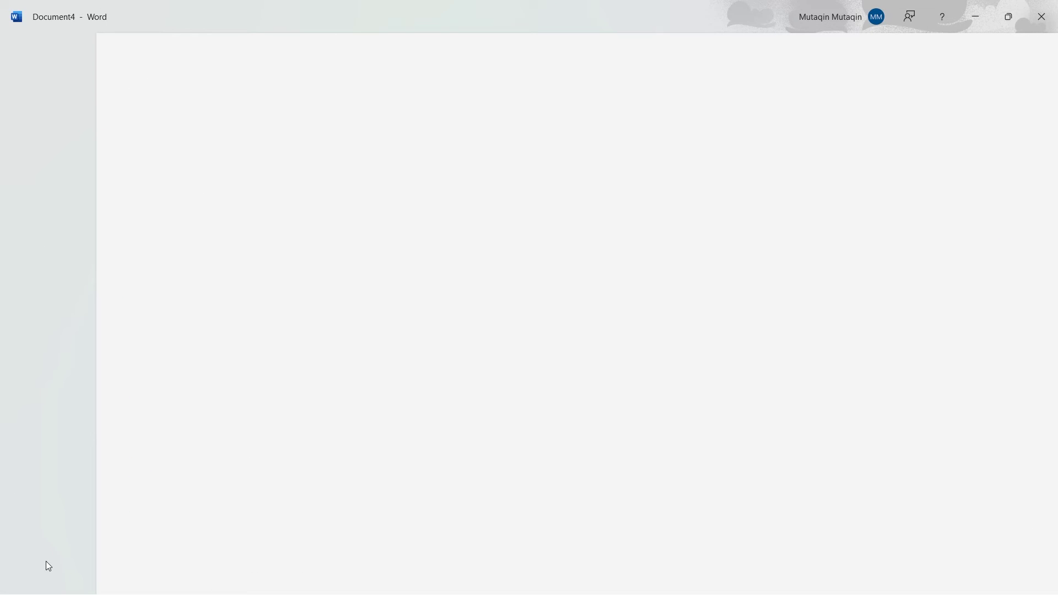
click(272, 144)
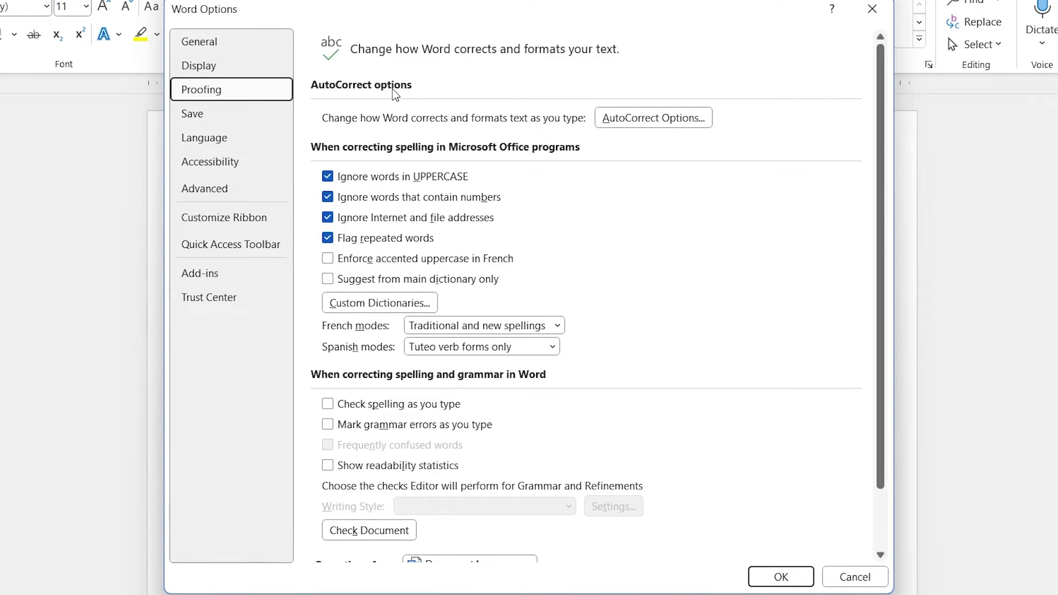
click(653, 117)
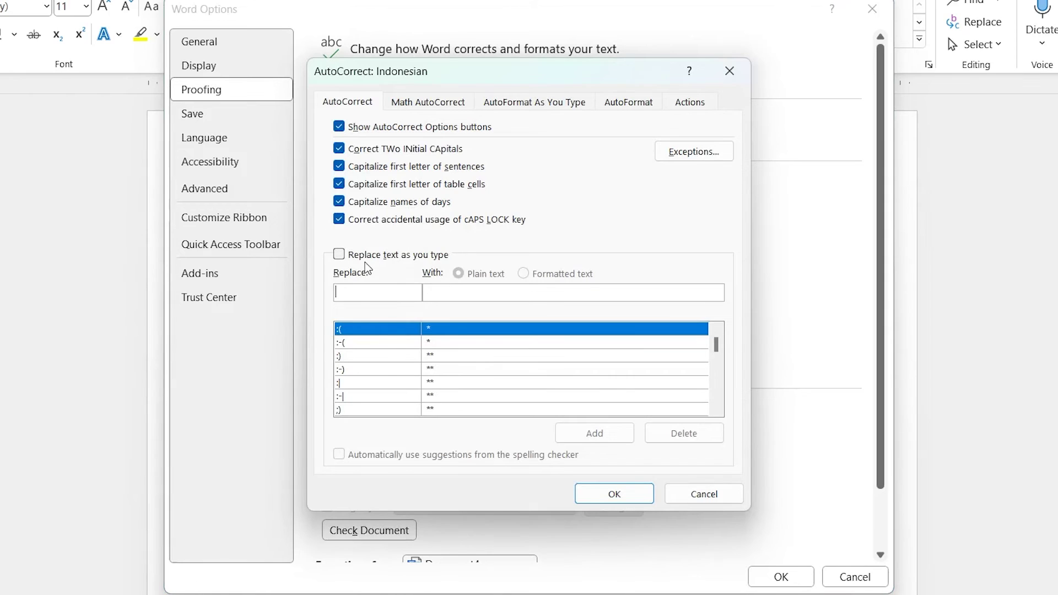
click(339, 255)
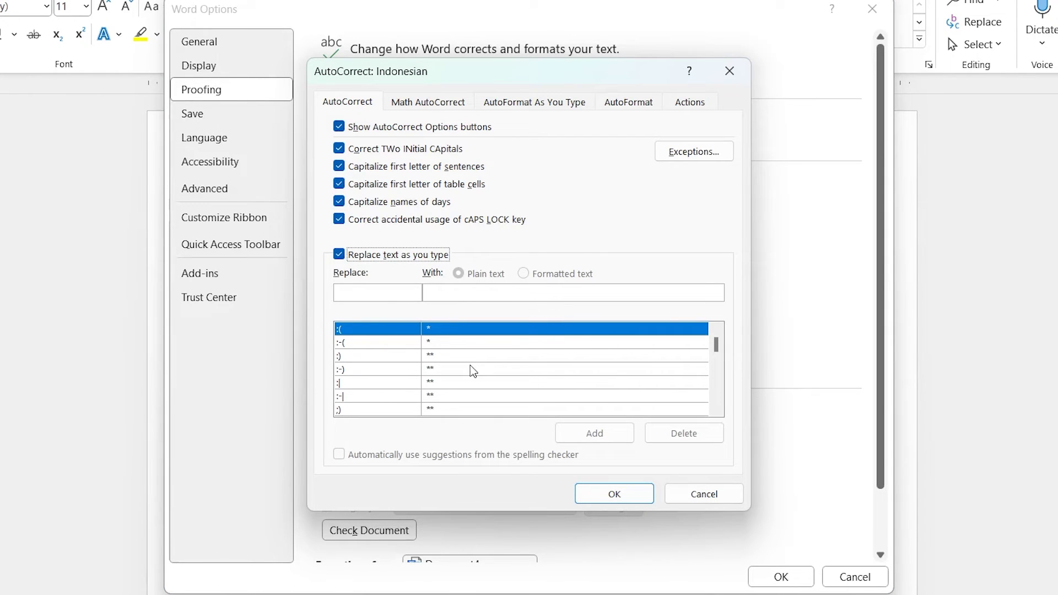
Step: Delete the "diy" entry from the AutoCorrect replacement list and save the options
scroll(472, 370, down, 10)
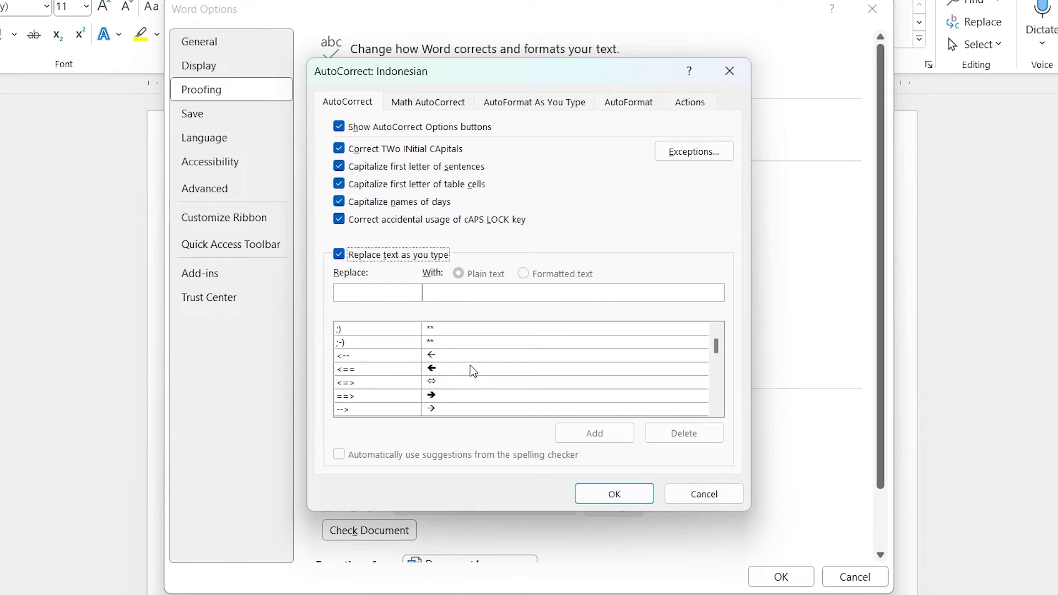
scroll(472, 370, down, 12)
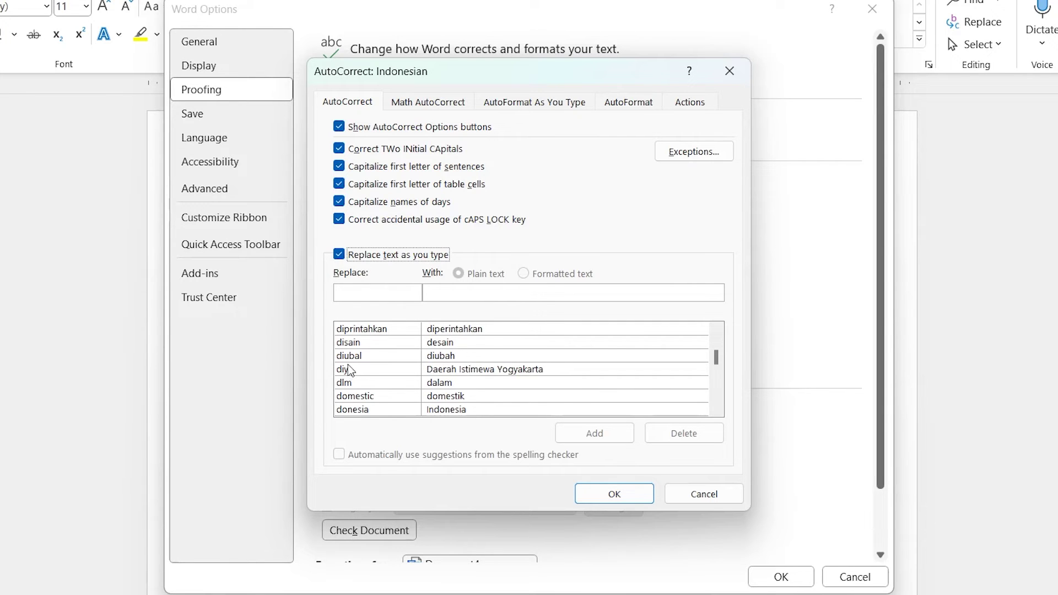
click(384, 371)
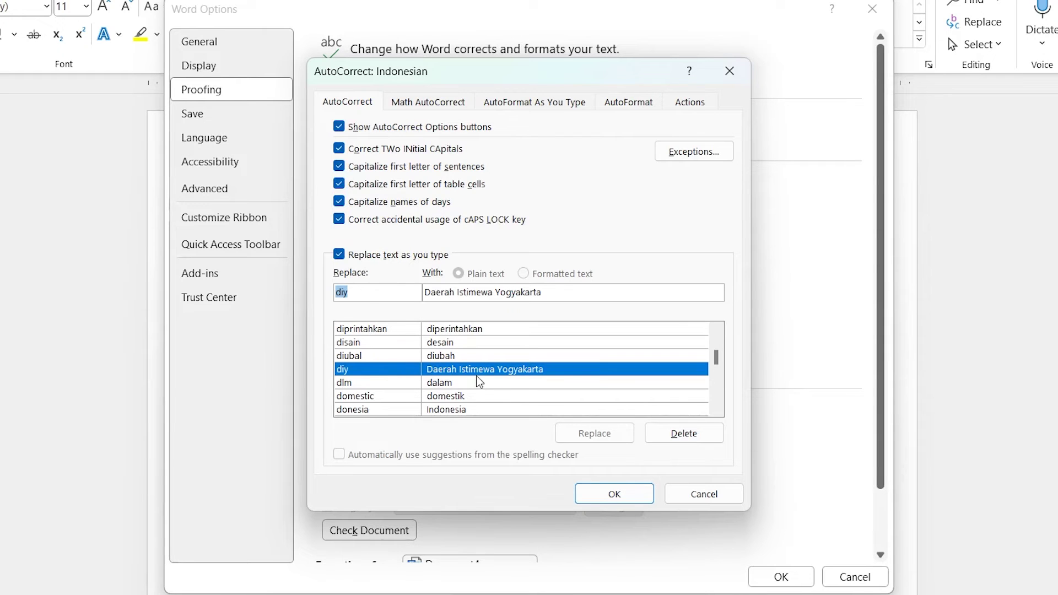
click(675, 435)
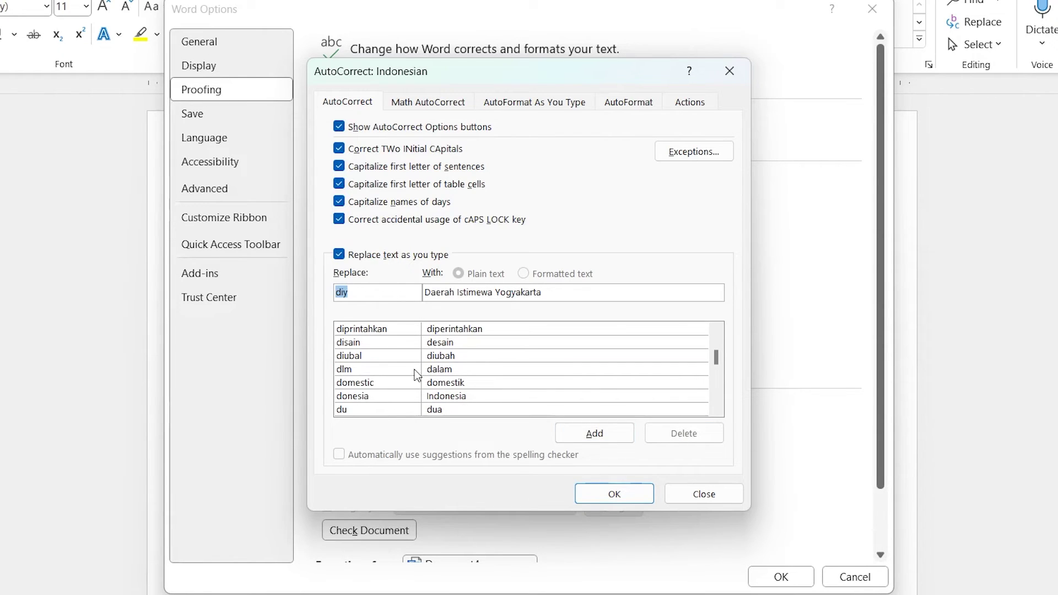
click(614, 494)
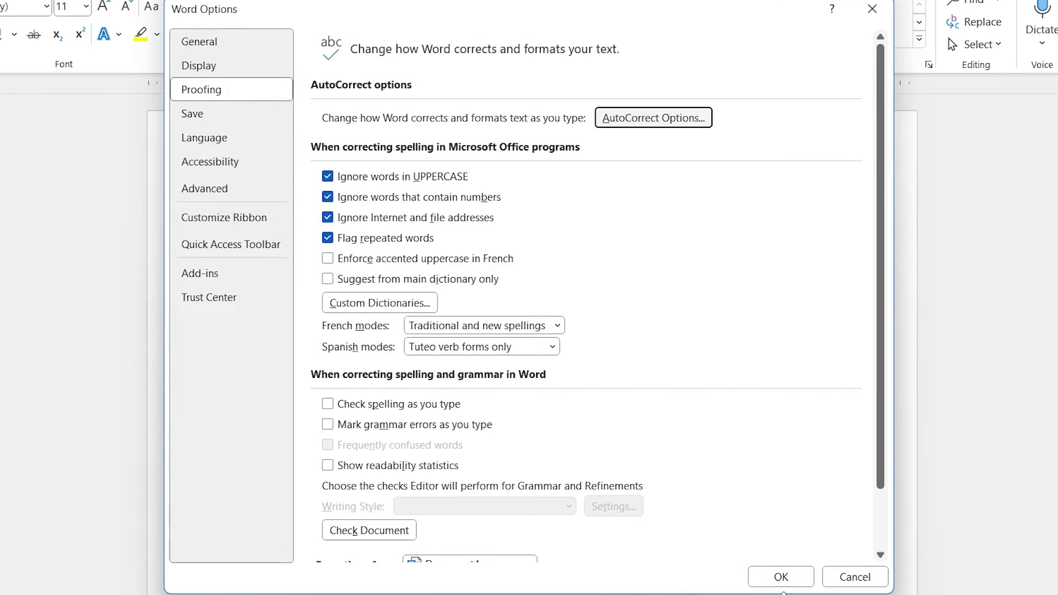
click(776, 576)
Step: Write "diy diy" on a new line to test typing without the AutoCorrect entry
key(Return)
text(diy)
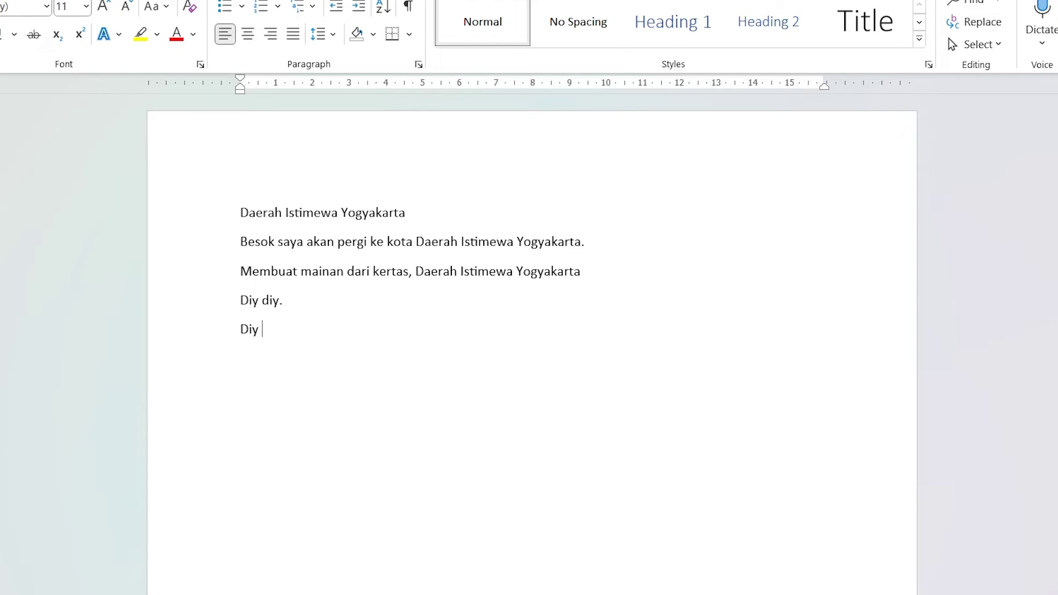
text( diy)
key(Return)
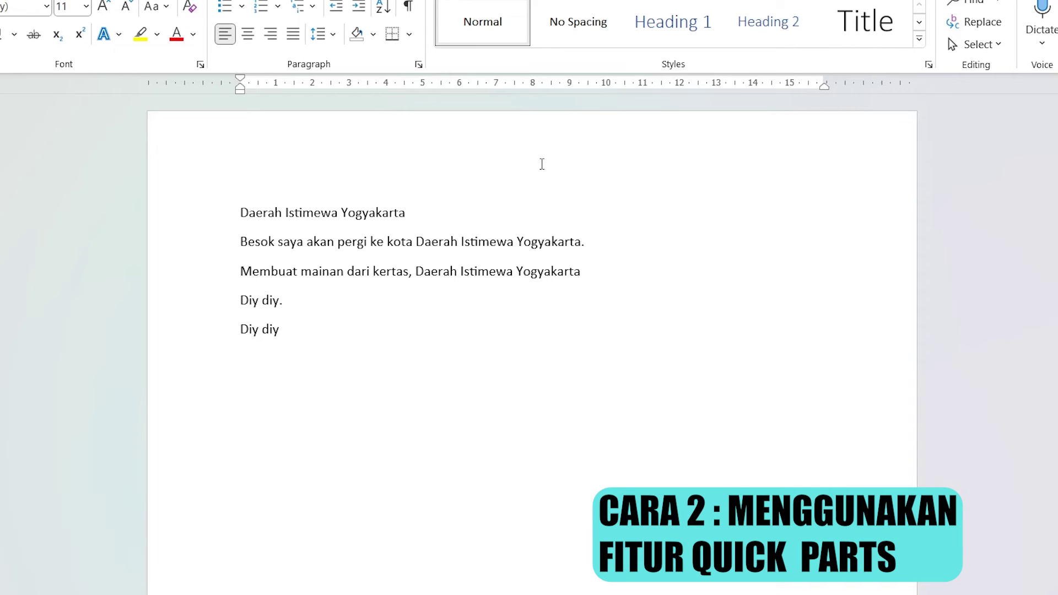
Step: Delete all lines below the first "Daerah Istimewa Yogyakarta" line
drag(366, 328, 198, 260)
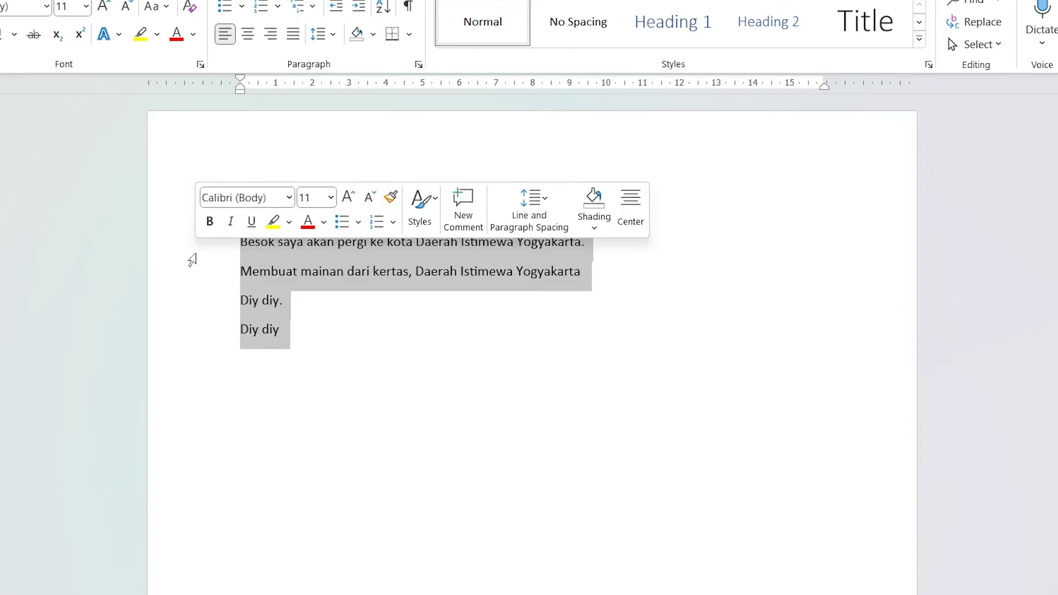
key(Delete)
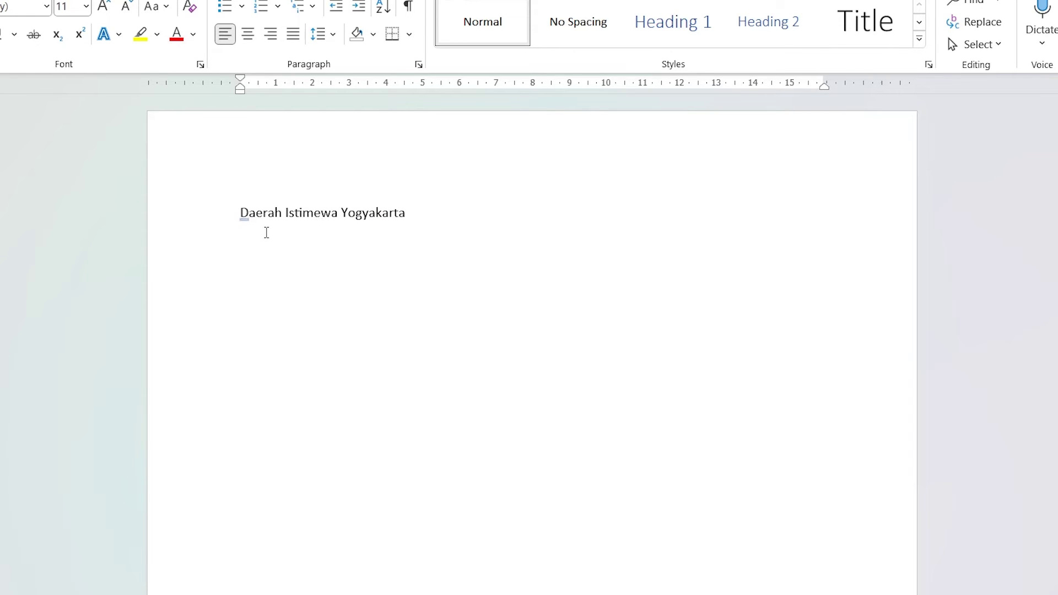
key(BackSpace)
Step: Save the text "Daerah Istimewa Yogyakarta" to the AutoText gallery as a building block named "diy" in the General category
drag(234, 212, 421, 228)
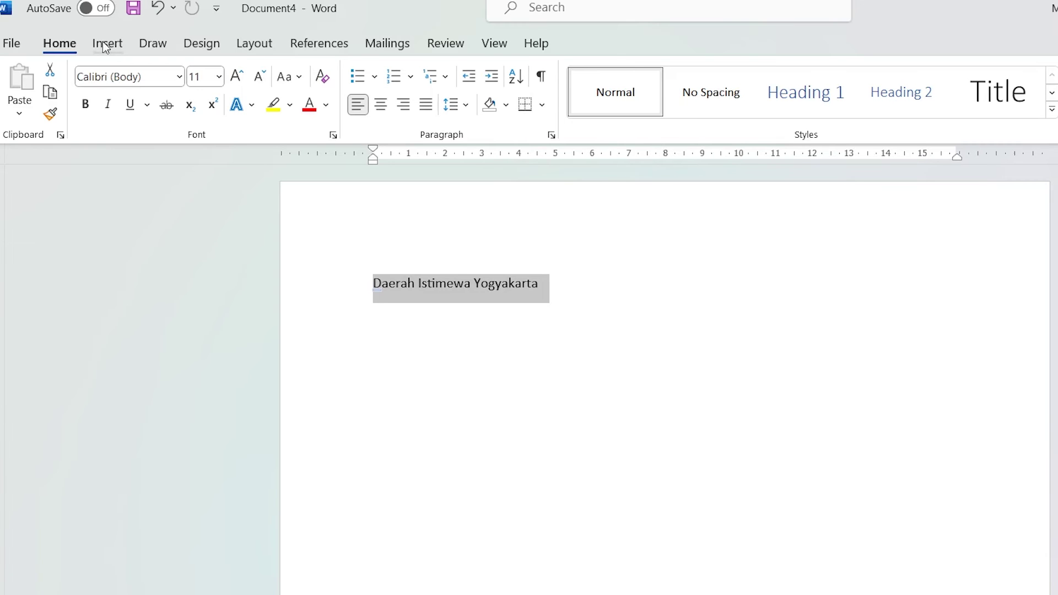
click(103, 43)
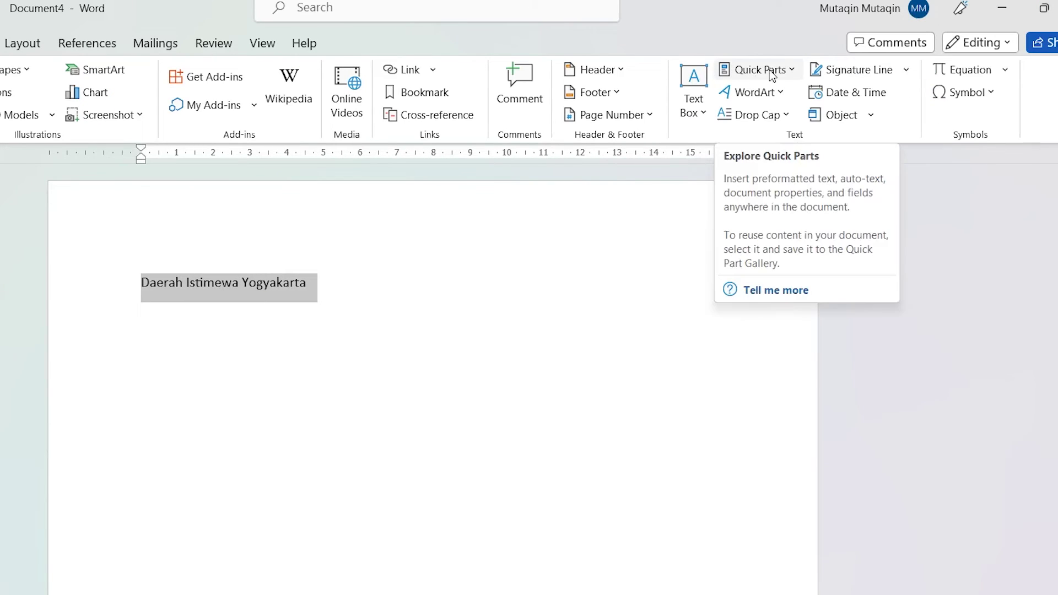
click(772, 71)
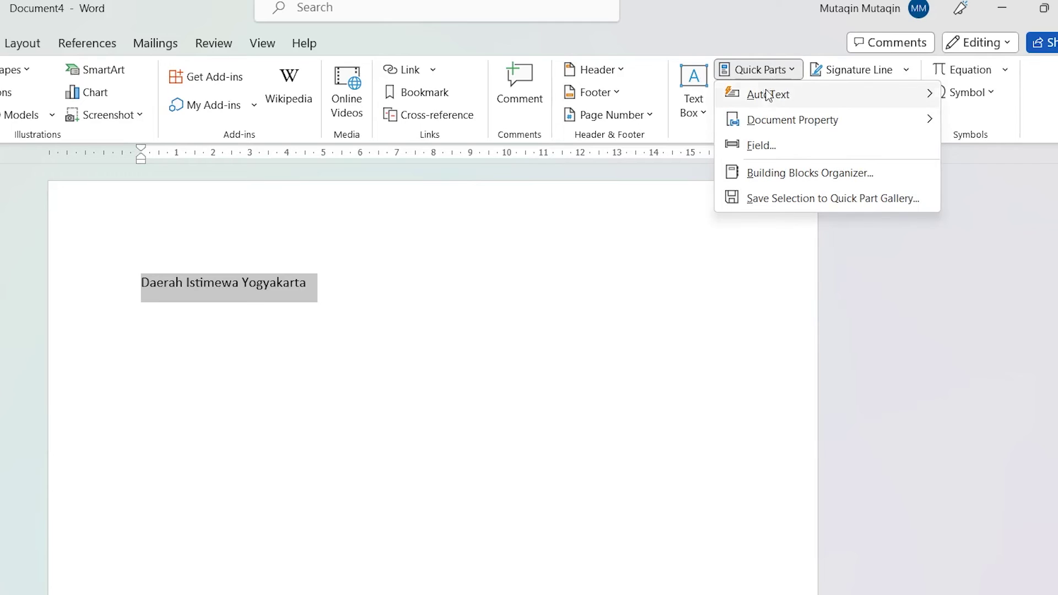
mouse_move(763, 102)
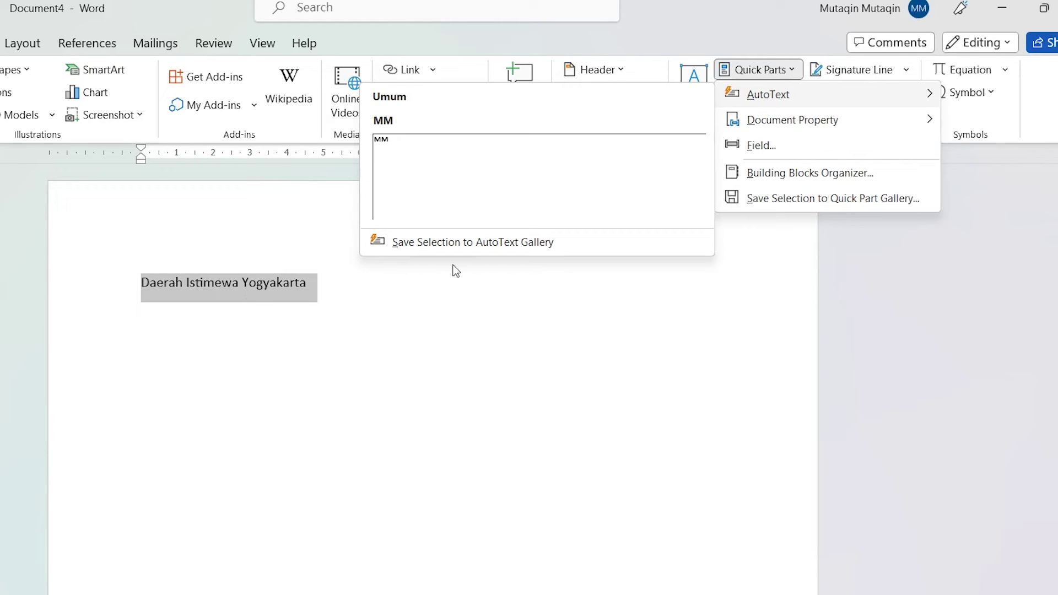
click(446, 242)
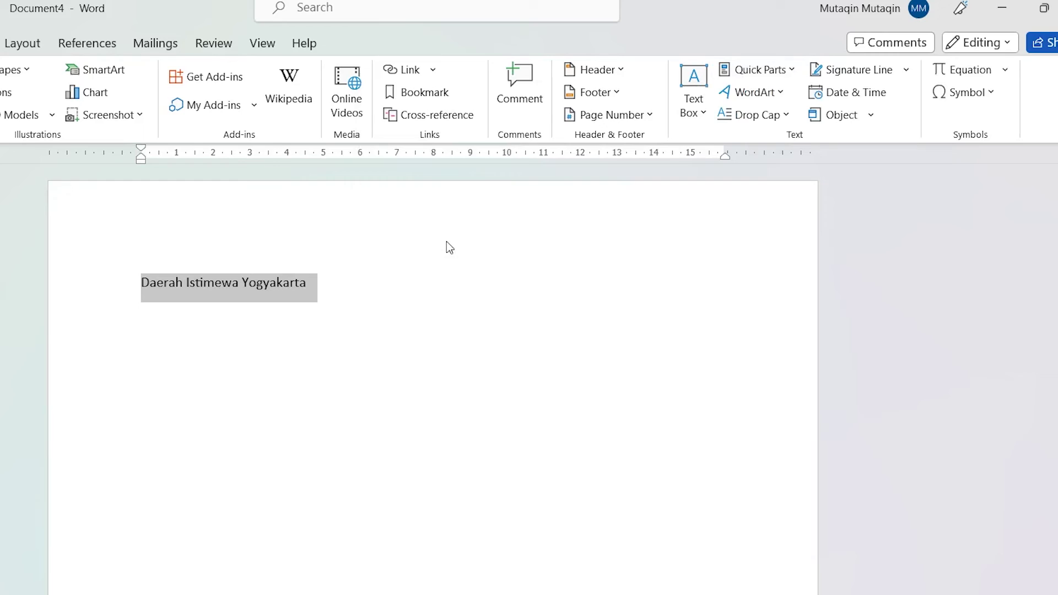
drag(409, 85, 287, 138)
click(469, 140)
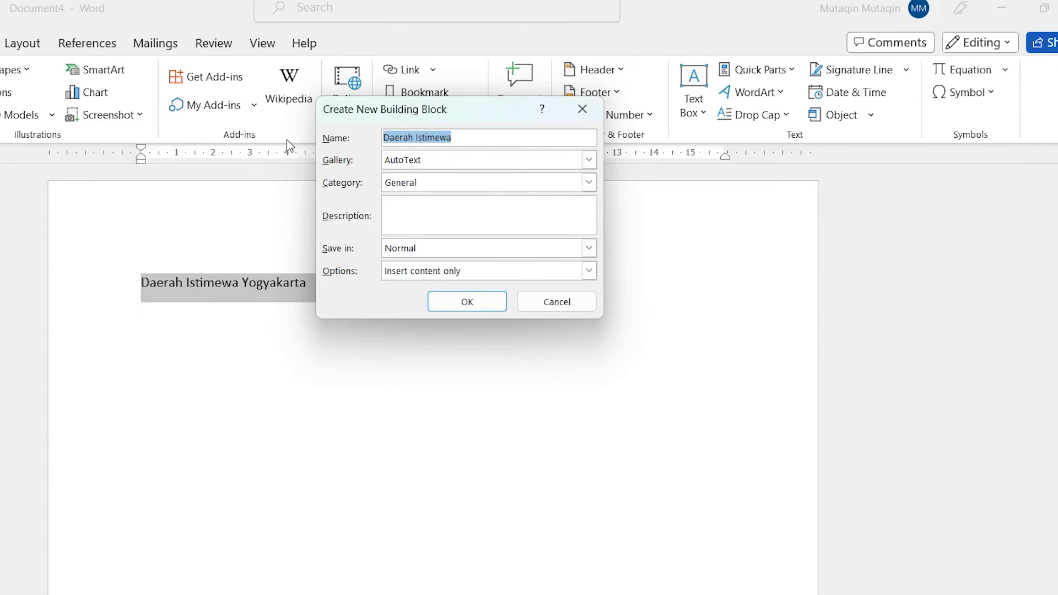
text(diy)
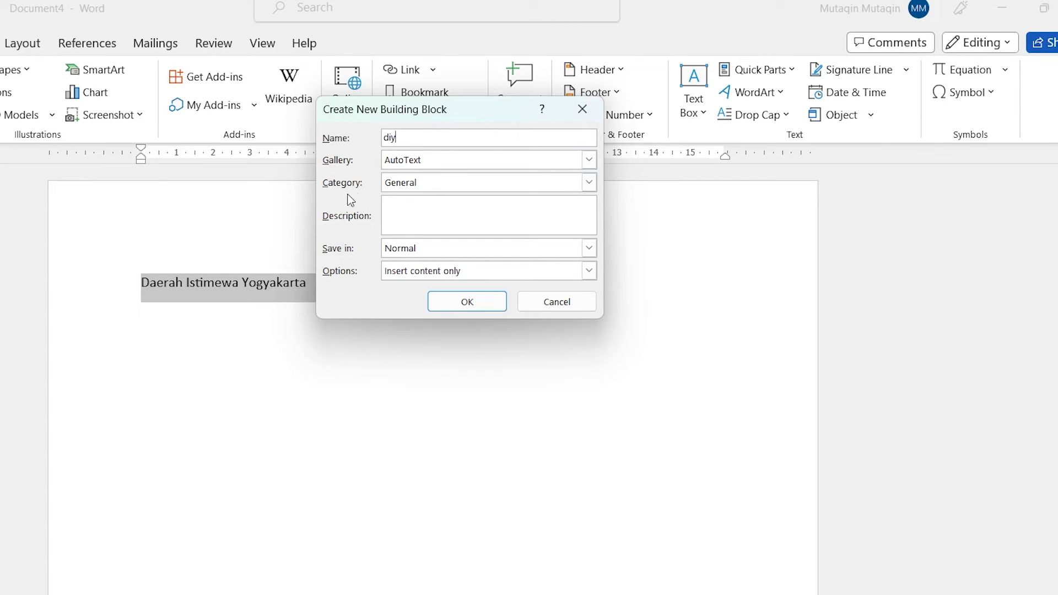
click(432, 186)
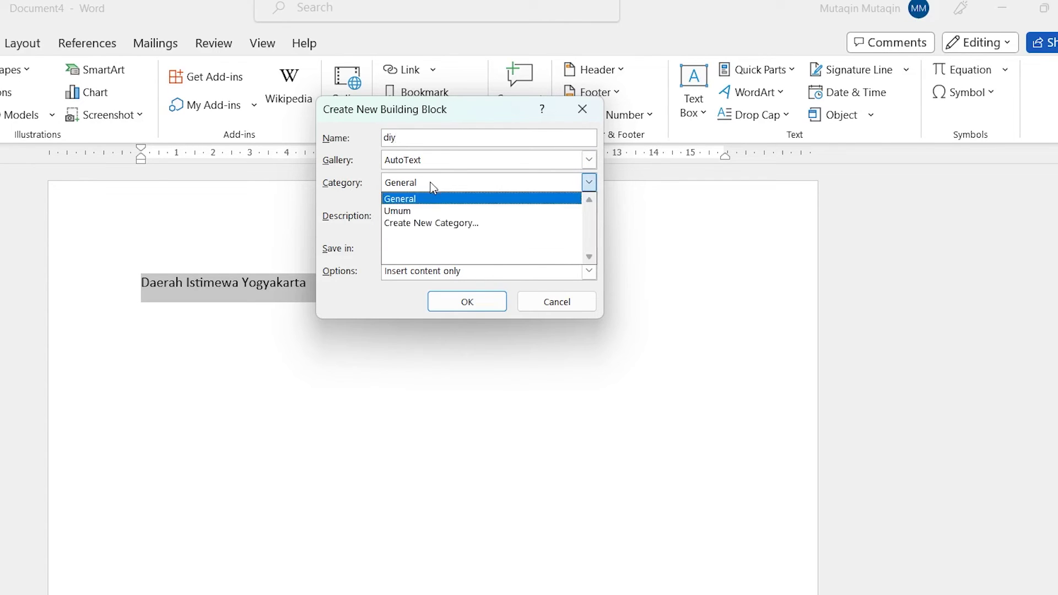
click(406, 198)
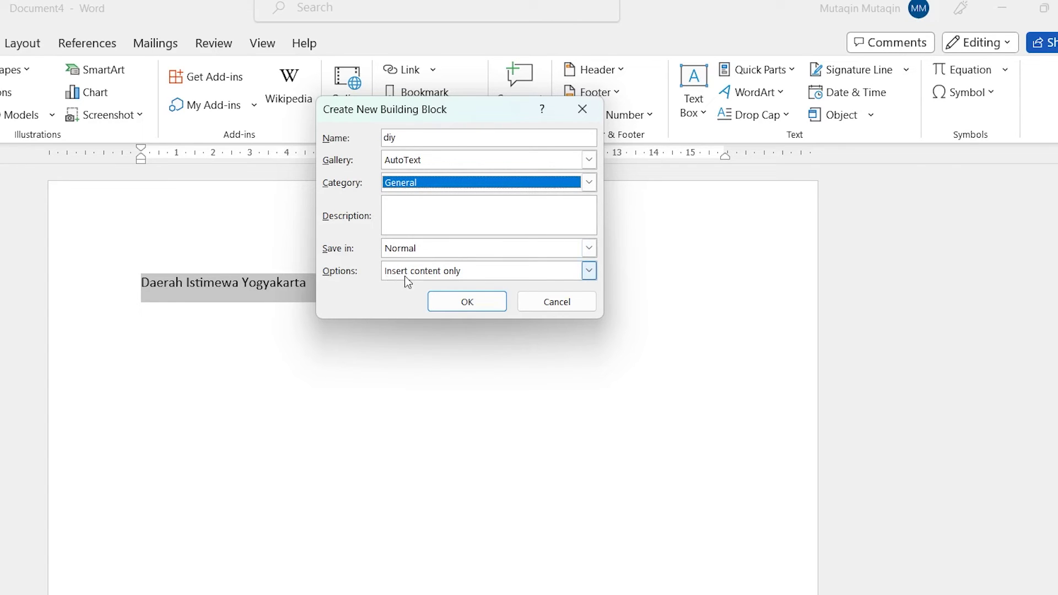
click(467, 302)
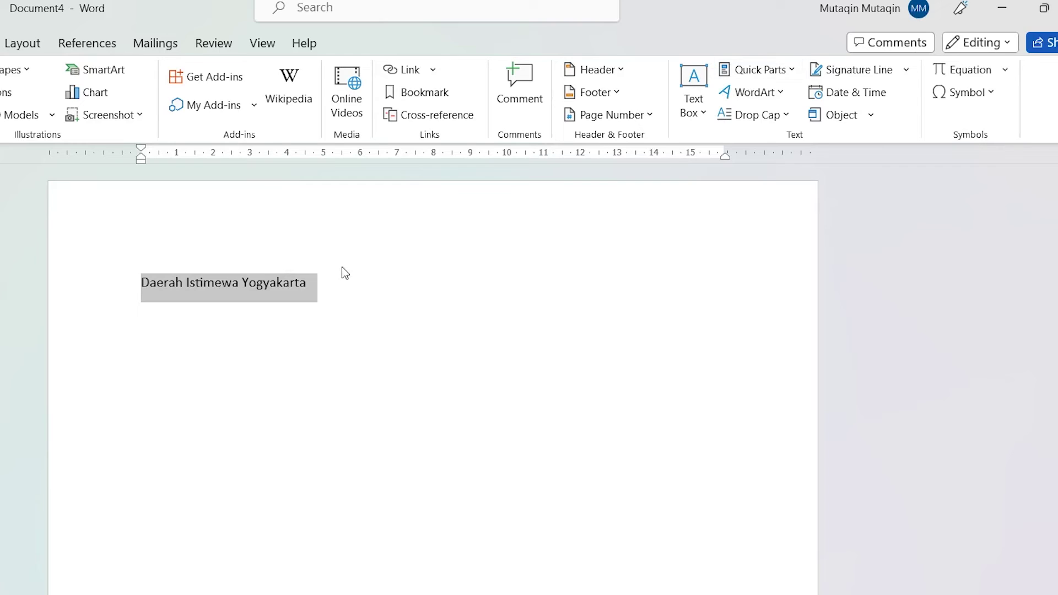
Step: Replace the document text with "Makan Gudeg di warung yang berlokasi di" and insert the "diy" AutoText entry after it
key(Delete)
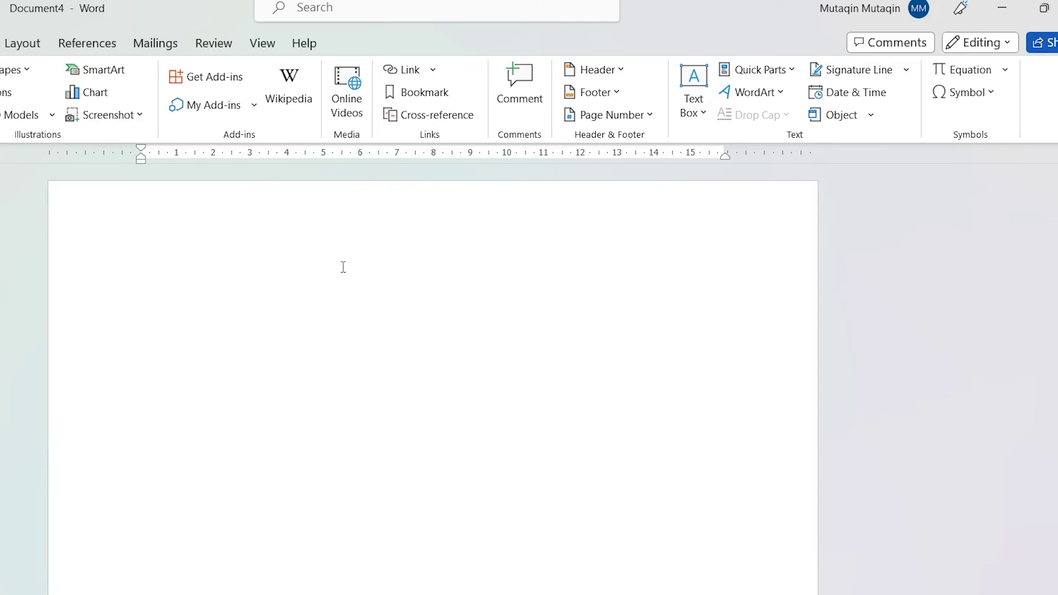
text(Makan Gudeg di warung yang berlokasi di)
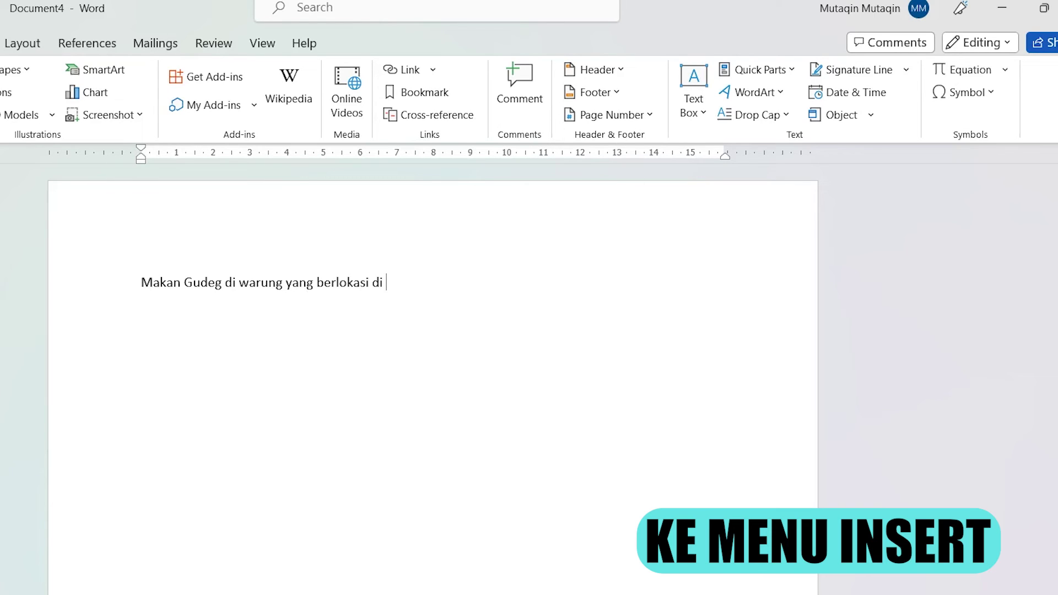
click(779, 70)
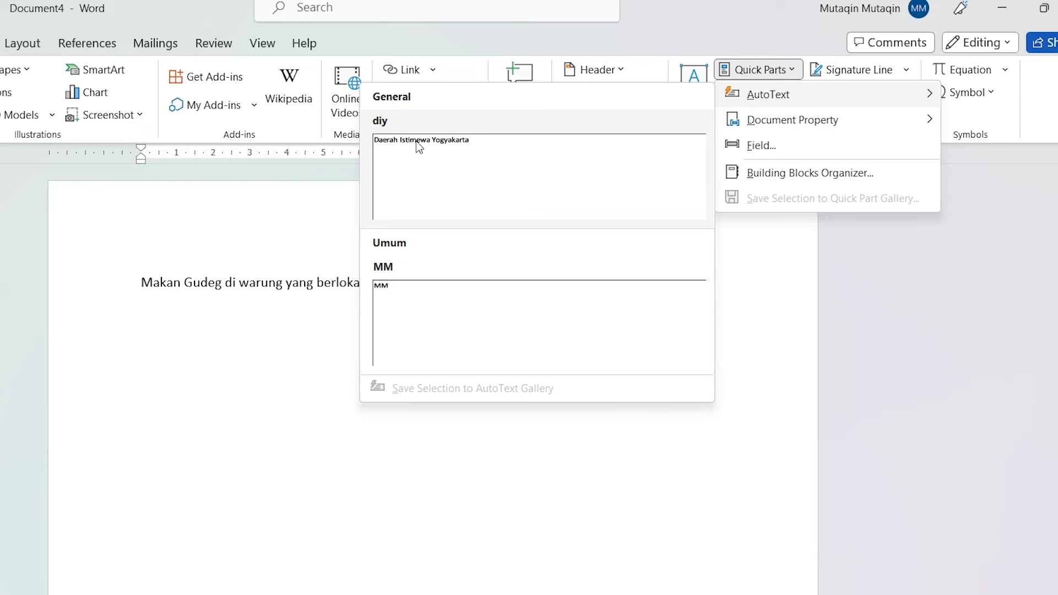
click(459, 160)
click(564, 284)
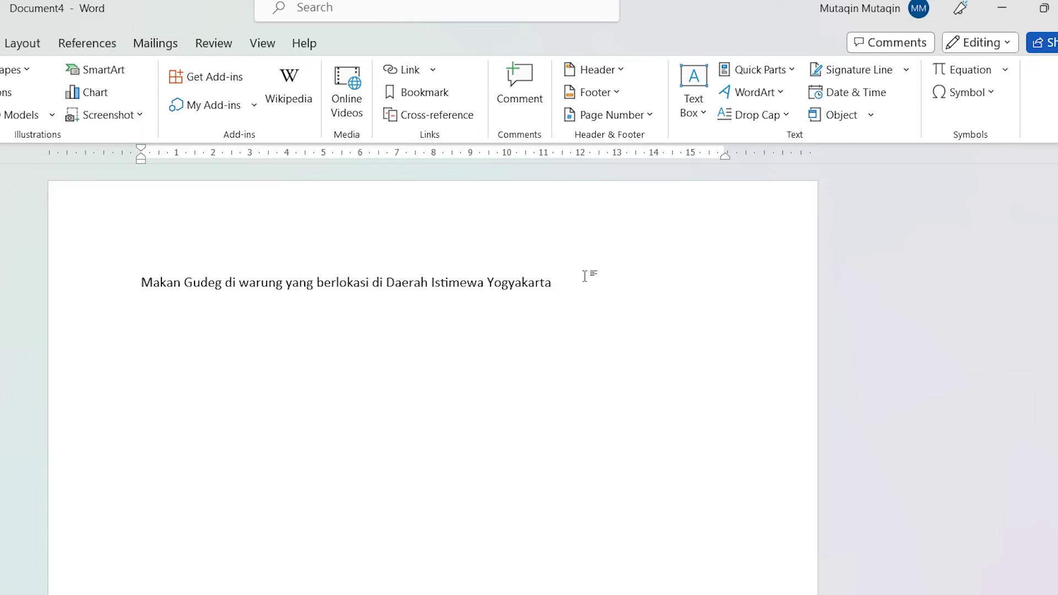
Step: Remove the inserted "Daerah Istimewa Yogyakarta", write "diy" in its place and expand it as AutoText
key(BackSpace)
key(ctrl+BackSpace)
key(ctrl+BackSpace)
key(BackSpace)
key(BackSpace)
key(BackSpace)
key(BackSpace)
key(BackSpace)
key(BackSpace)
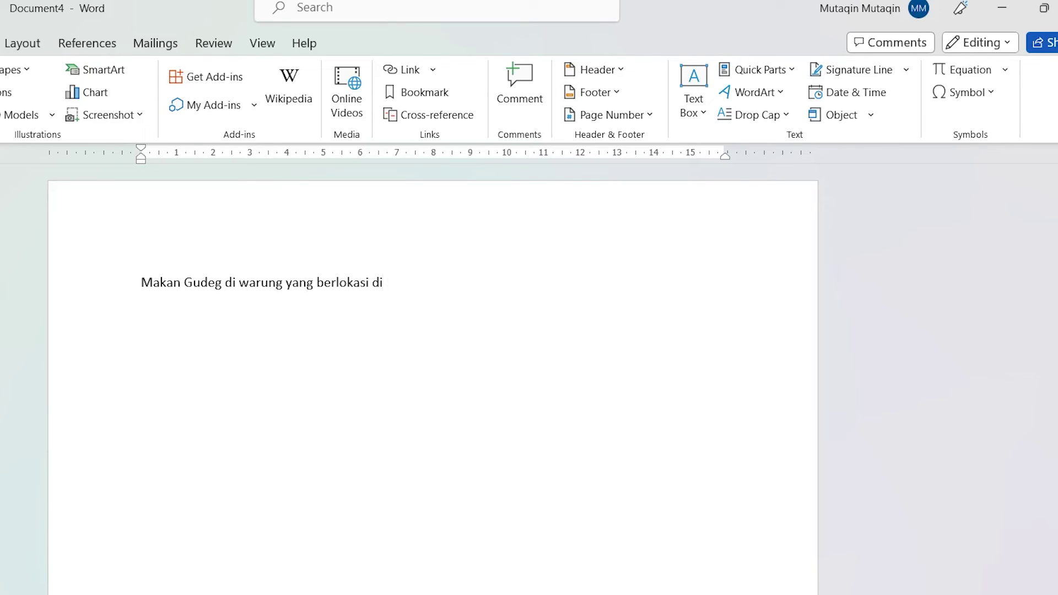
text(diy)
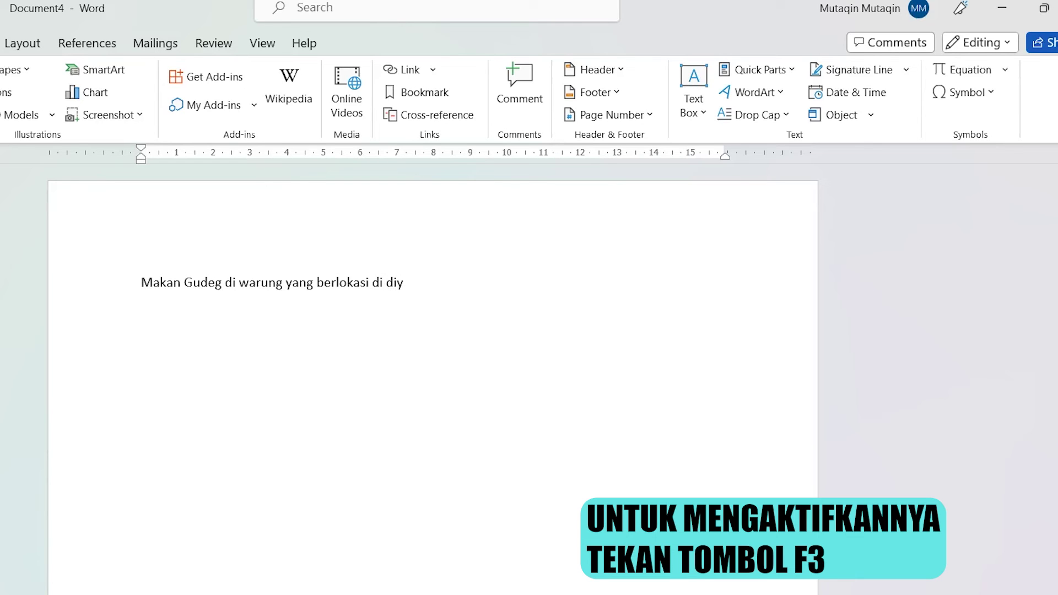
key(F3)
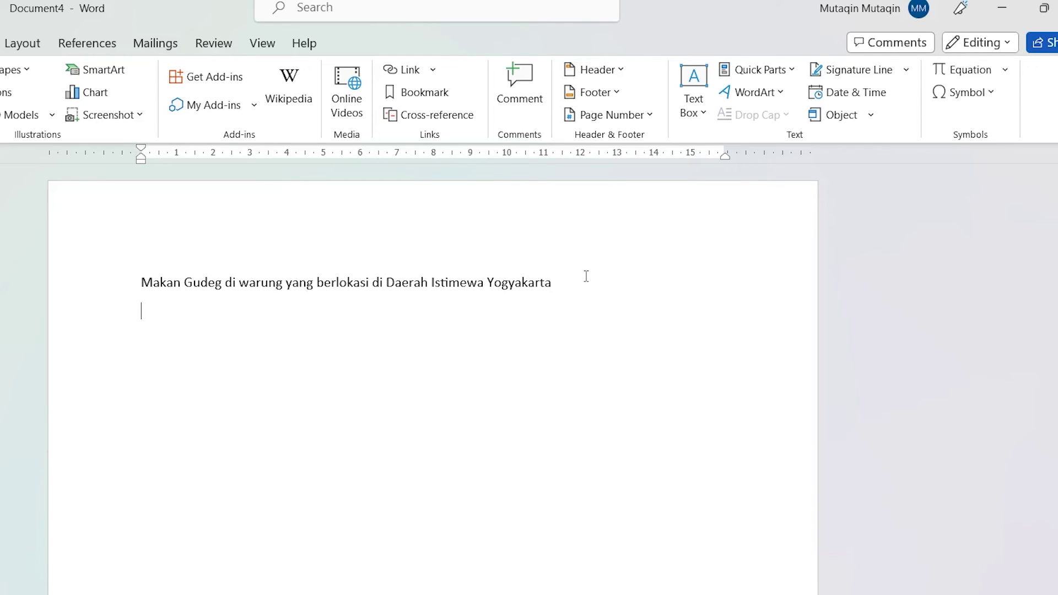
Step: End the first sentence with a period and write "Diy, membuat mainan sendiri." on the next line
click(553, 283)
text(.)
key(Return)
text(Di)
key(BackSpace)
key(BackSpace)
text(diy, membuat mainan sendiri.)
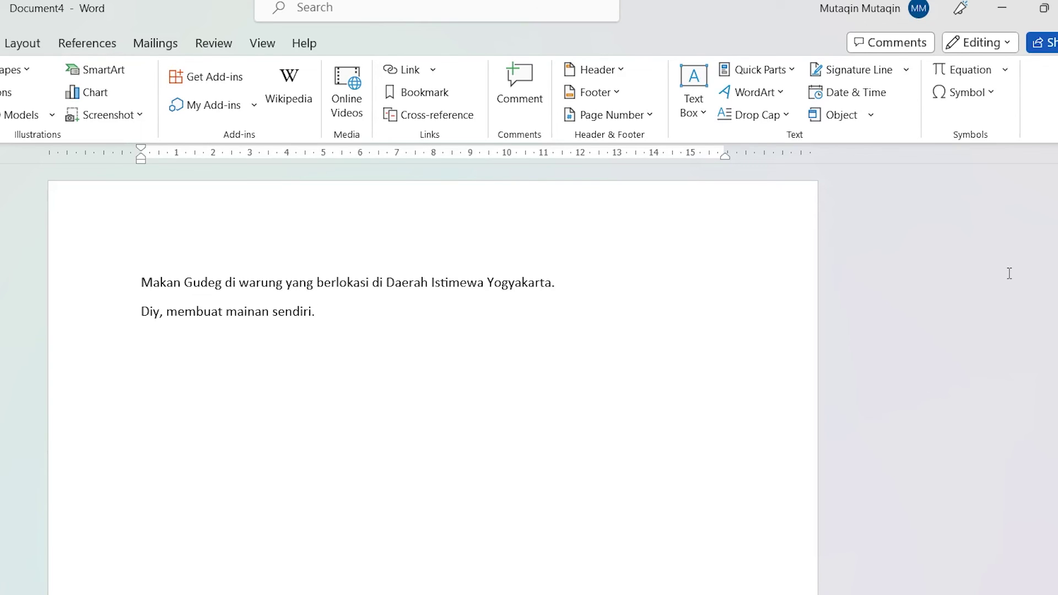
Step: Write "diy" on a new line, expand it to "Daerah Istimewa Yogyakarta" and add a period
key(Return)
text(diy)
key(Return)
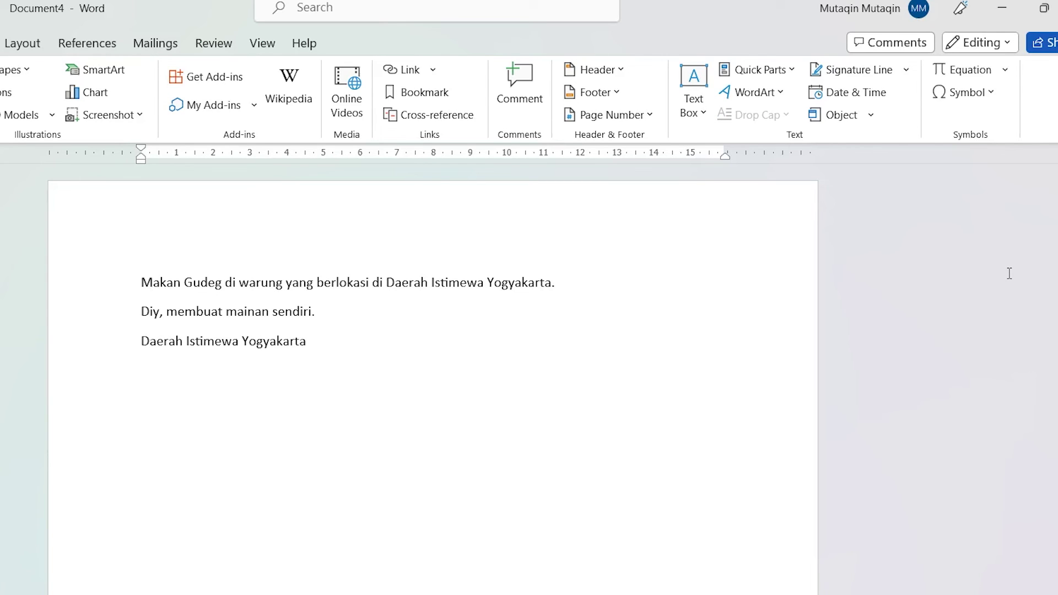
click(306, 341)
text(.)
Step: Delete the "diy" AutoText entry with the Building Blocks Organizer and close the organizer
click(766, 71)
mouse_move(765, 98)
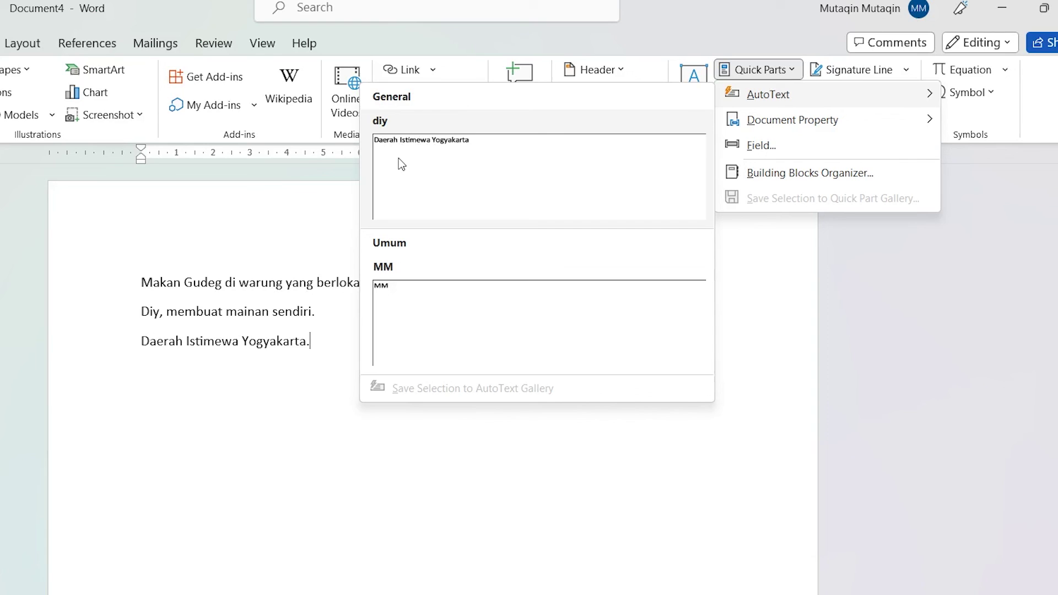
right_click(442, 154)
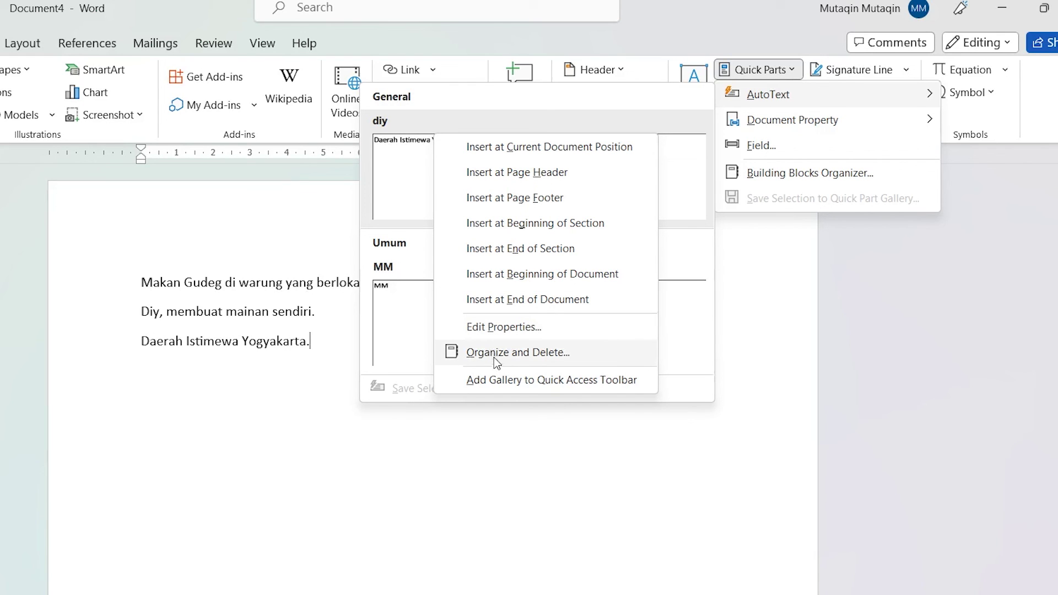
click(530, 354)
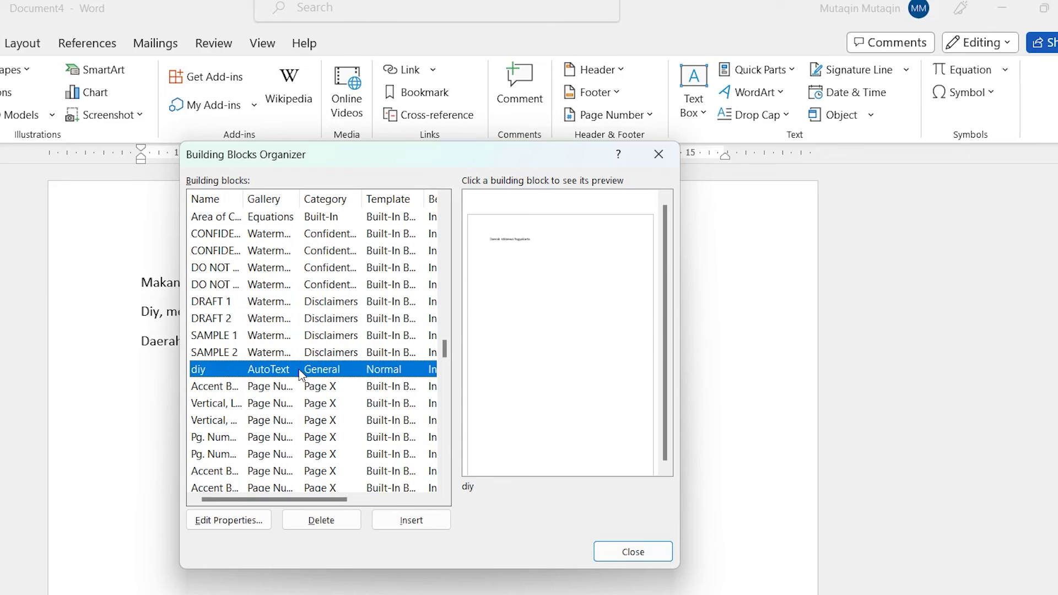
click(328, 522)
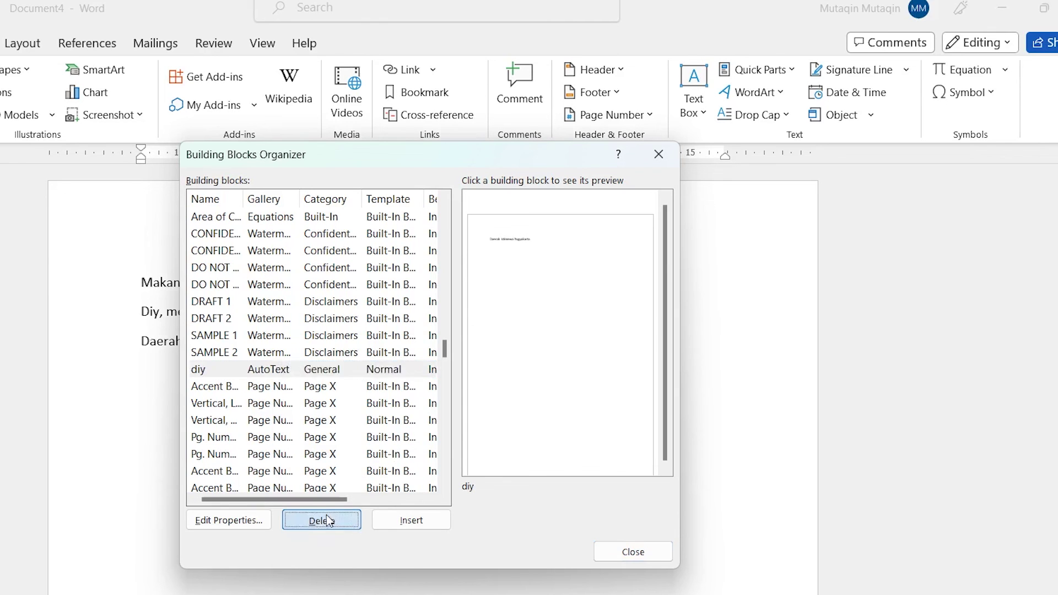
click(408, 430)
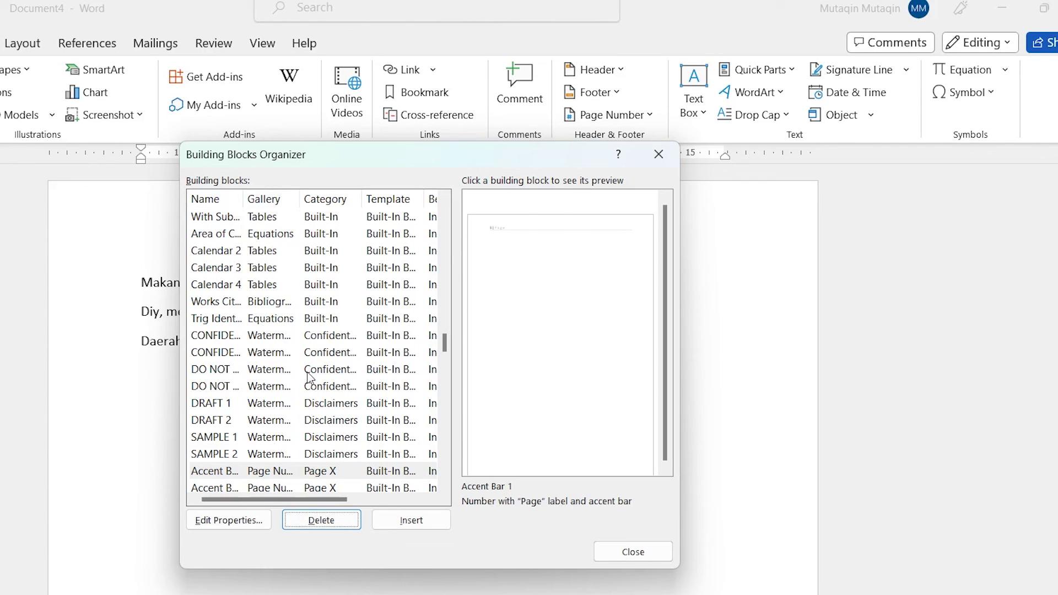
click(649, 553)
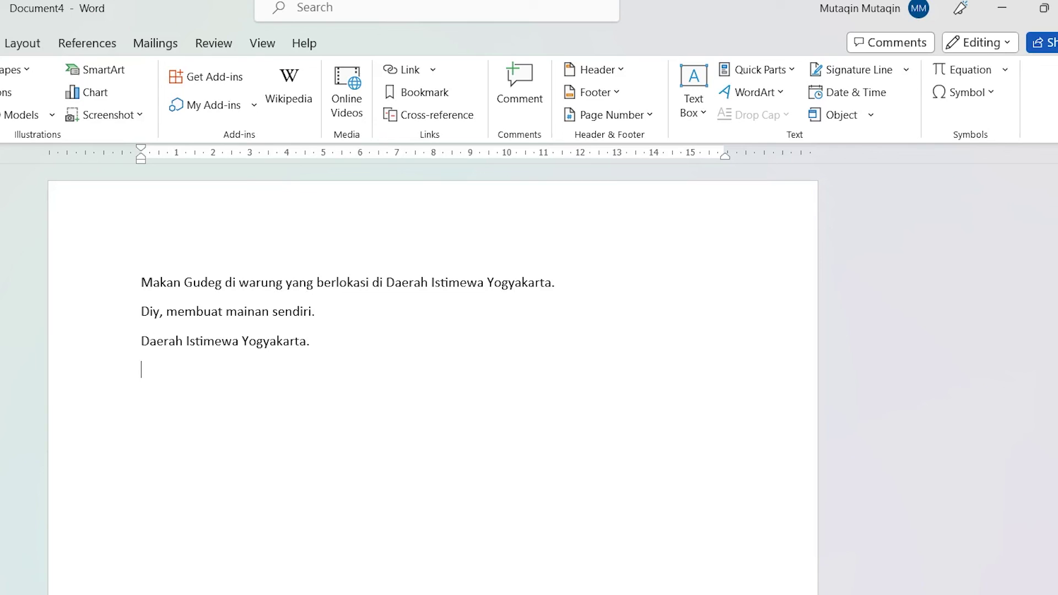
Step: Write "diy" on the new last line and check the AutoText gallery for its entry
text(diy)
click(768, 74)
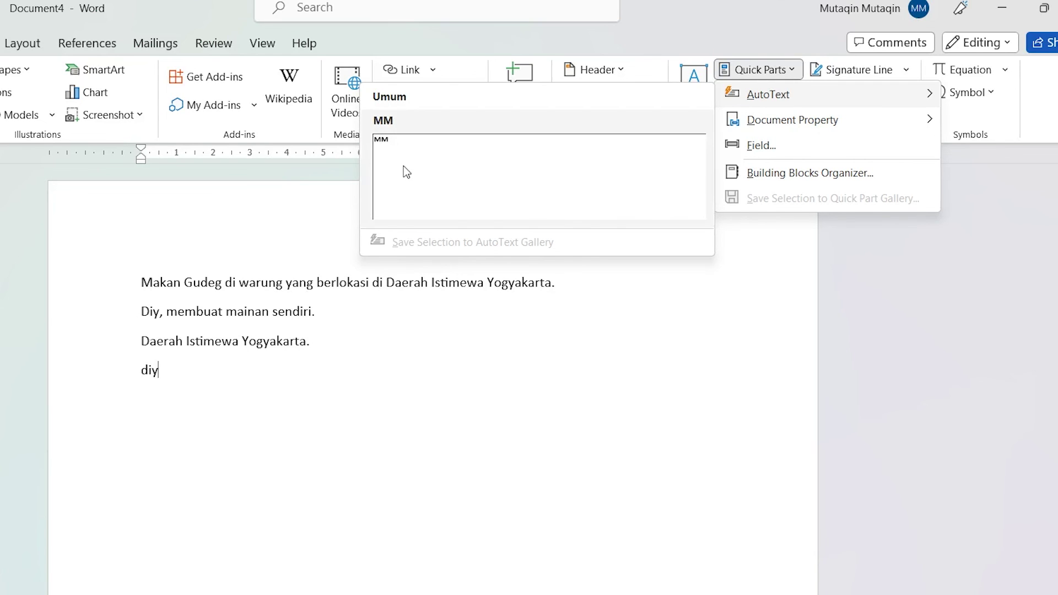
click(182, 373)
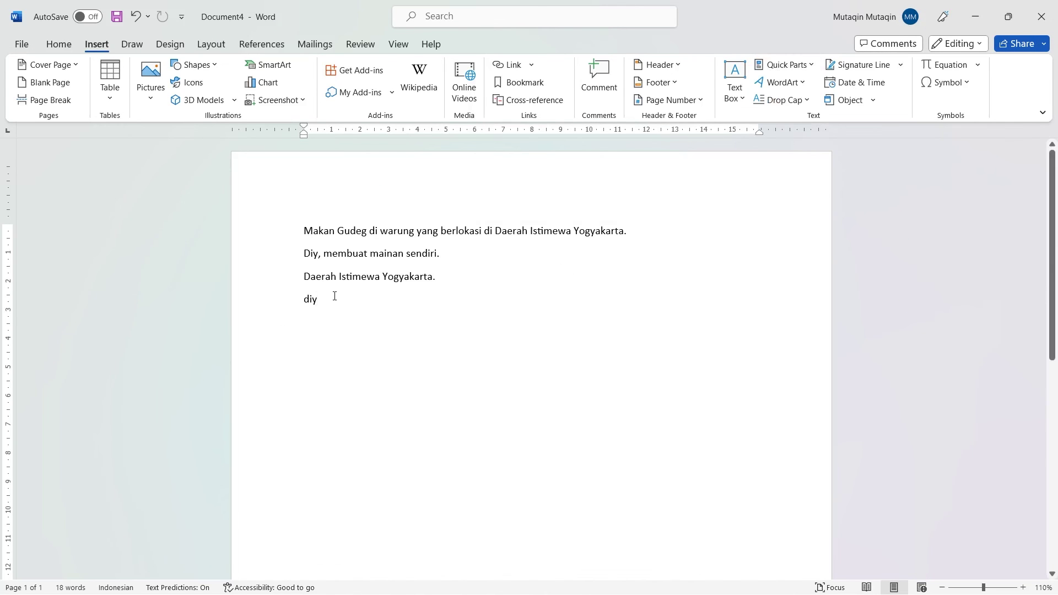